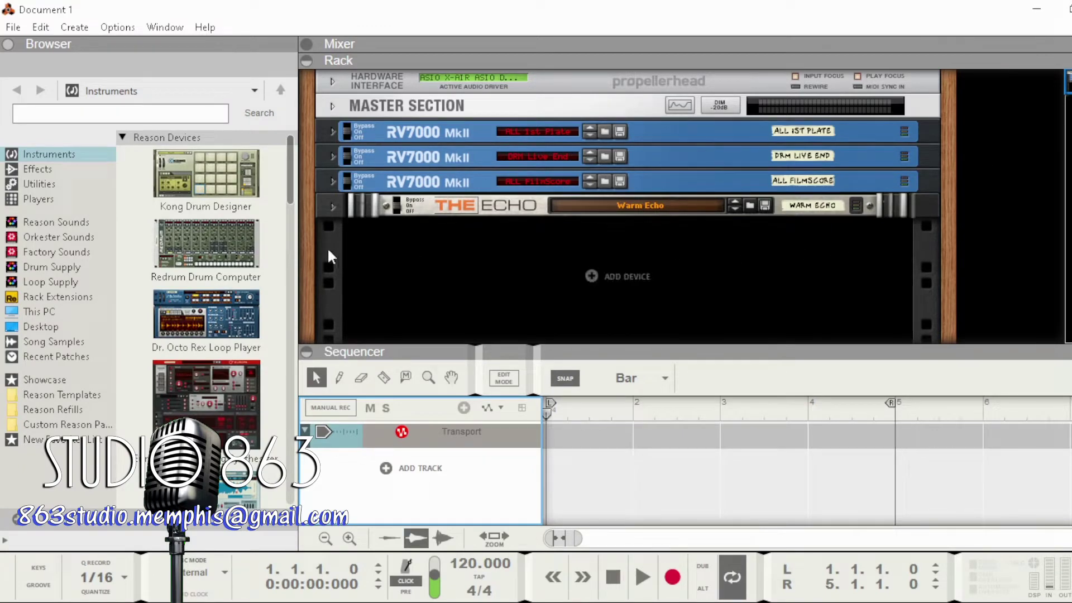
- Browse the available effects devices, from the Reason devices through the IK Multimedia TR5 plugins
scroll(203, 238, down, 2)
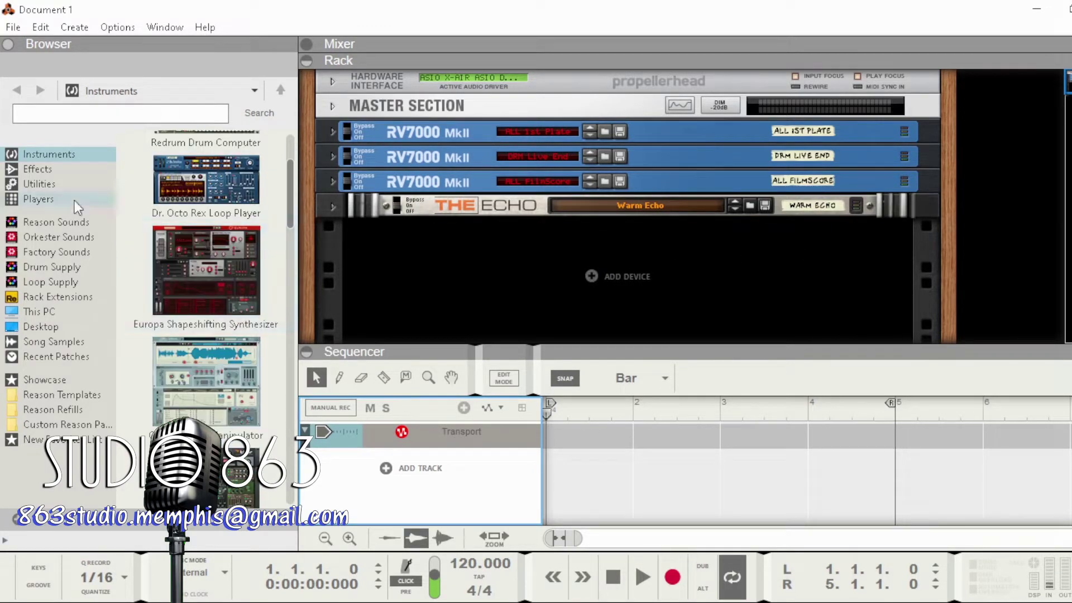
click(55, 168)
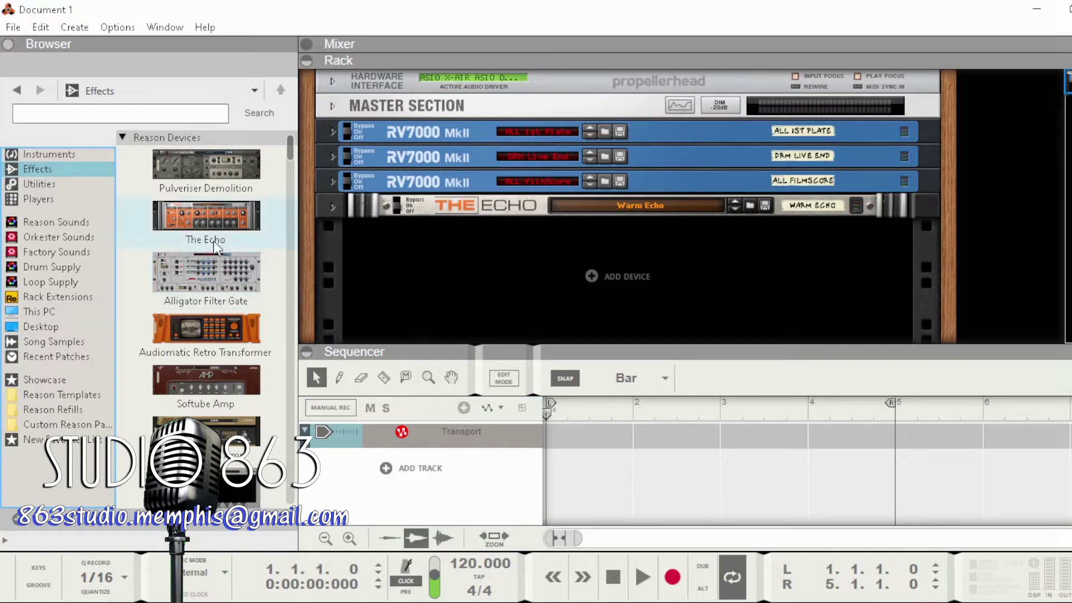
scroll(214, 240, down, 6)
scroll(213, 240, down, 8)
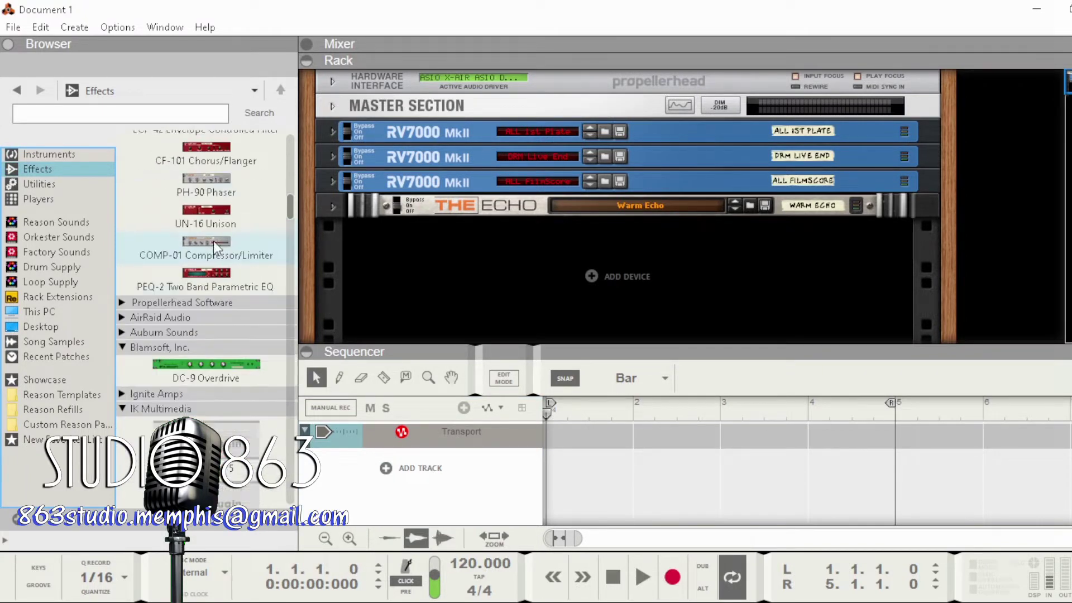
scroll(213, 240, down, 3)
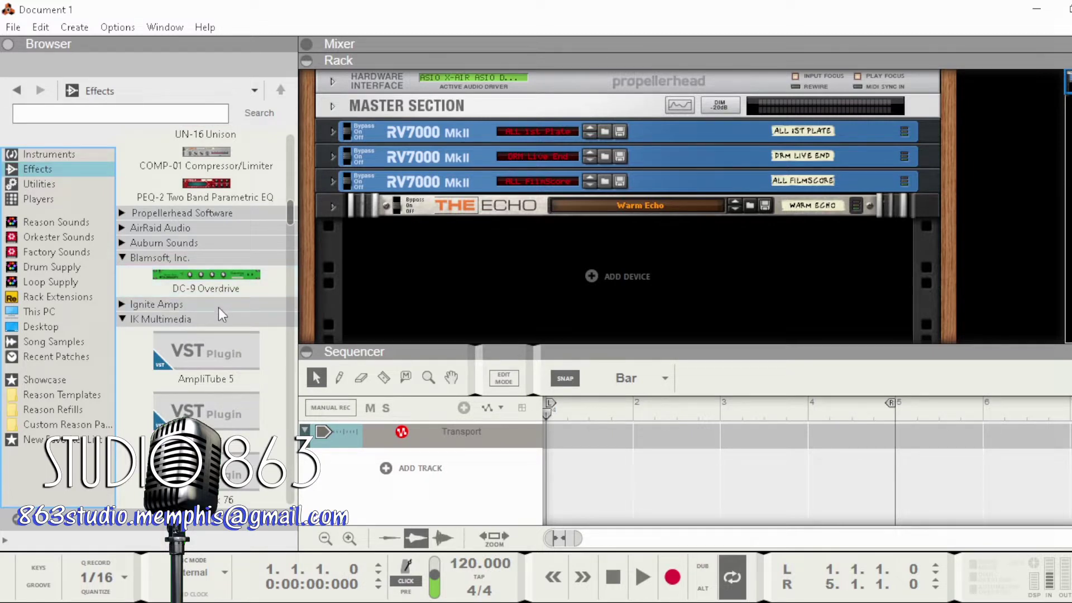
scroll(219, 311, down, 5)
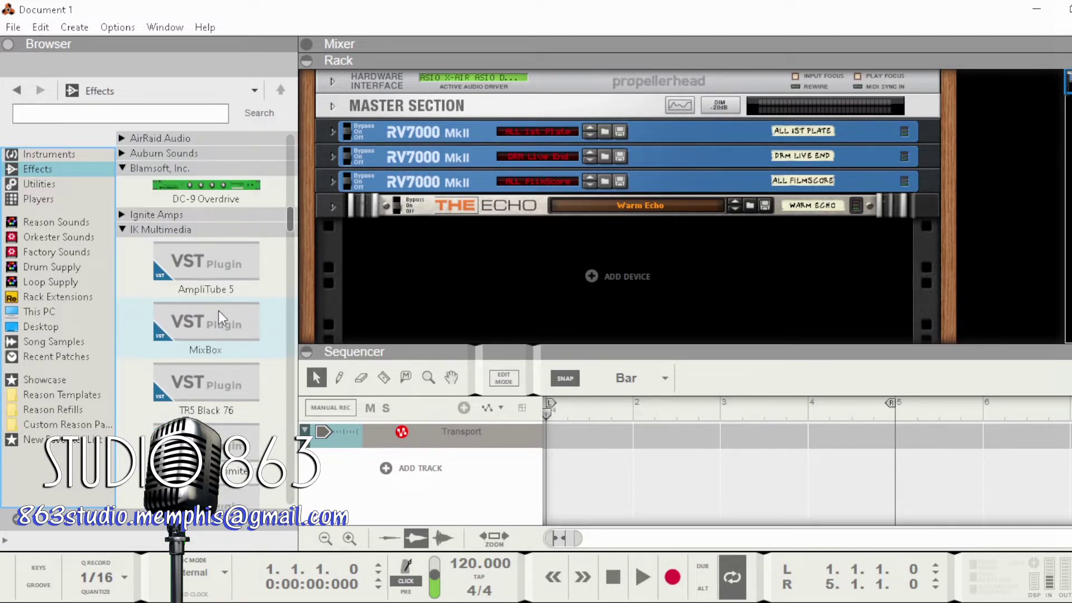
scroll(218, 310, down, 1)
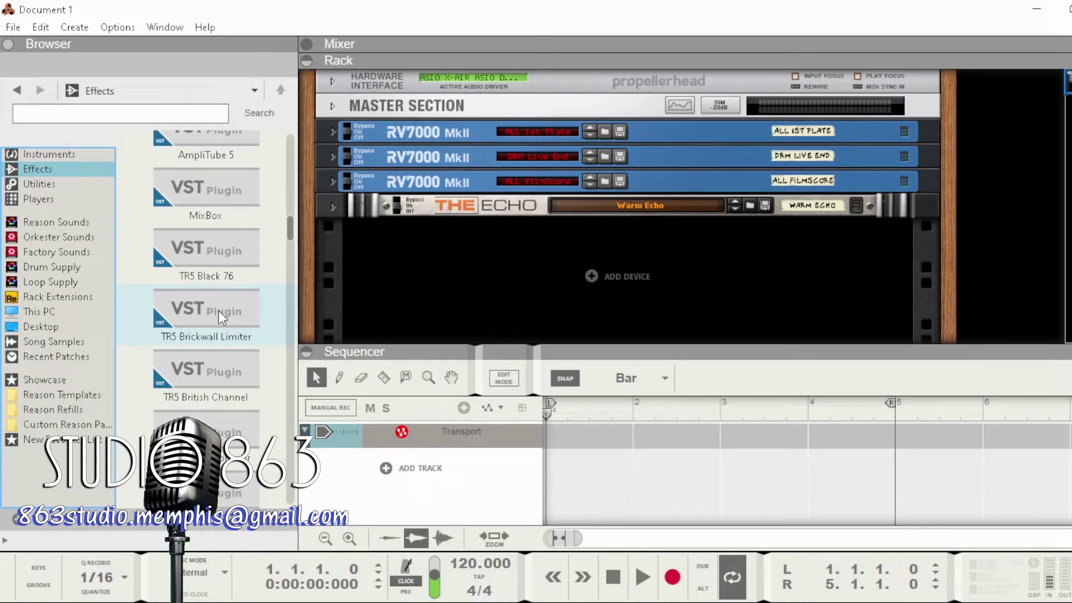
scroll(219, 311, down, 2)
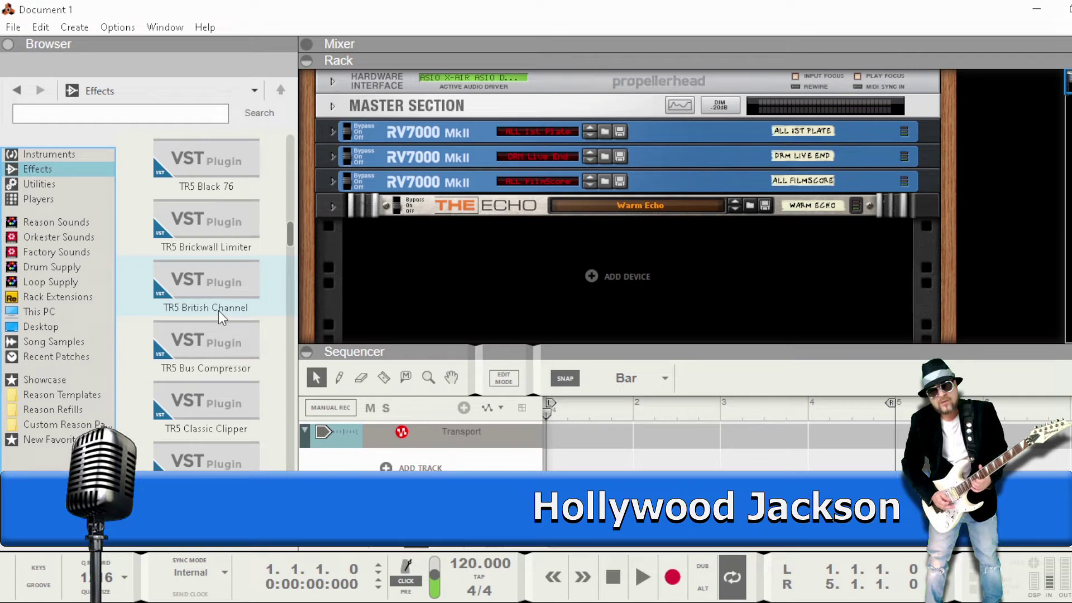
scroll(218, 311, down, 3)
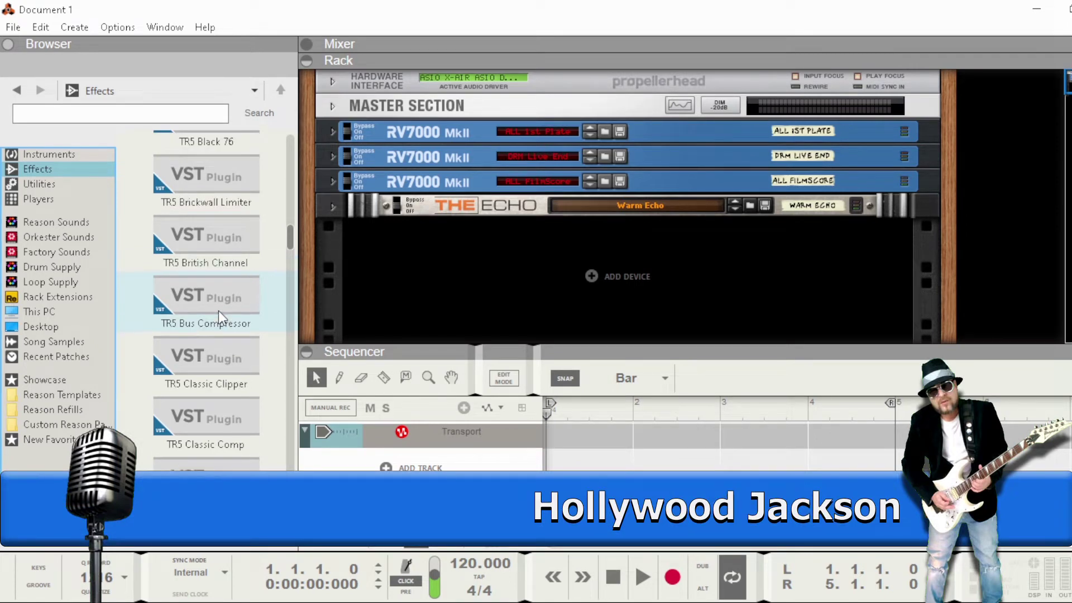
scroll(219, 312, down, 3)
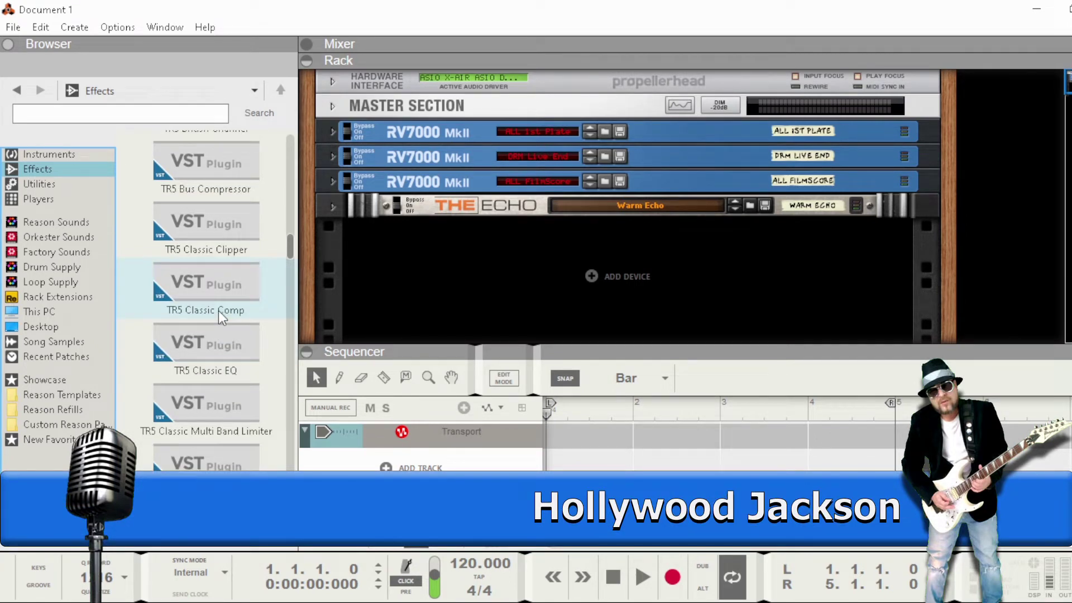
scroll(218, 310, down, 3)
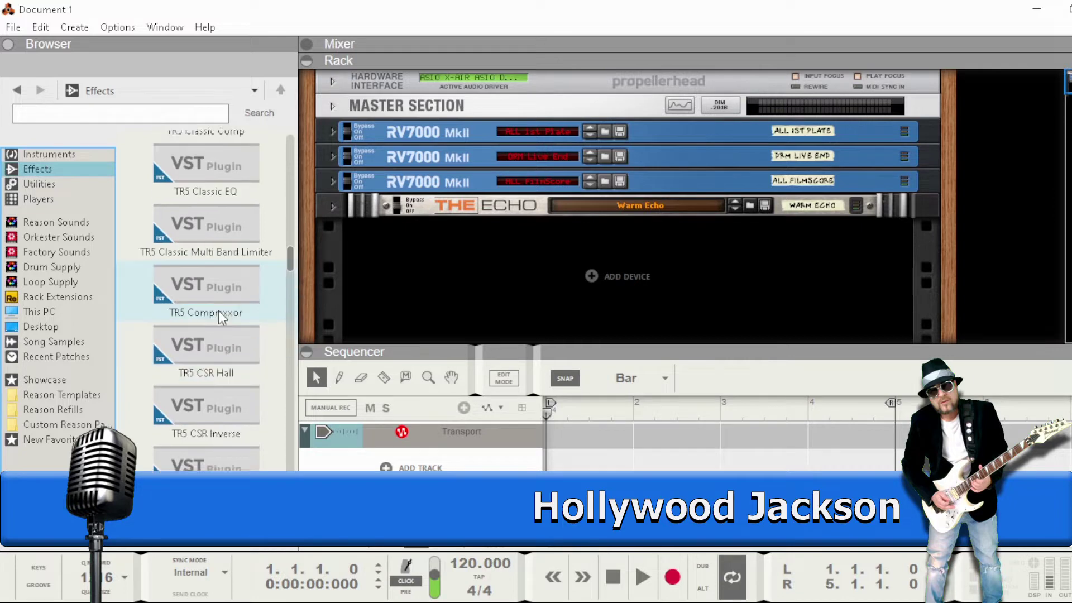
scroll(218, 310, down, 8)
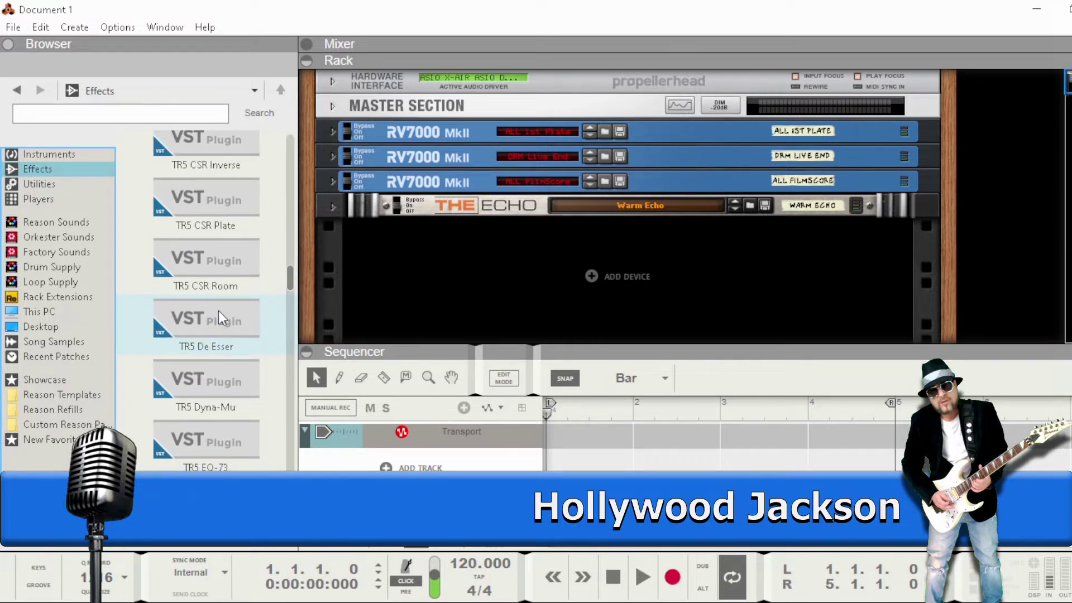
scroll(219, 310, down, 5)
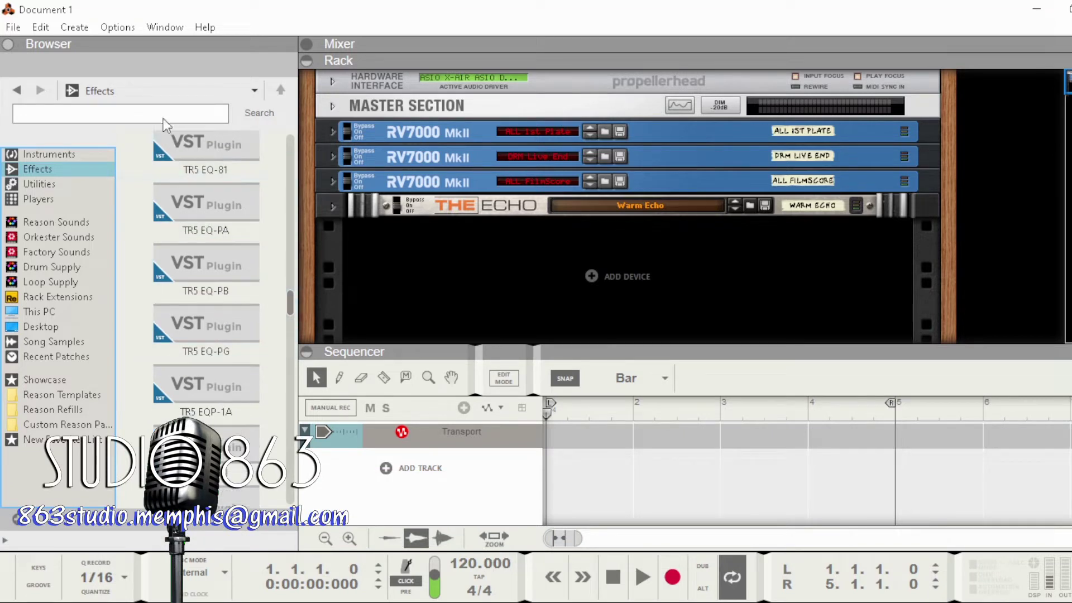
- Create an audio track and set its input to X-AIR ASIO Driver In 9
click(80, 27)
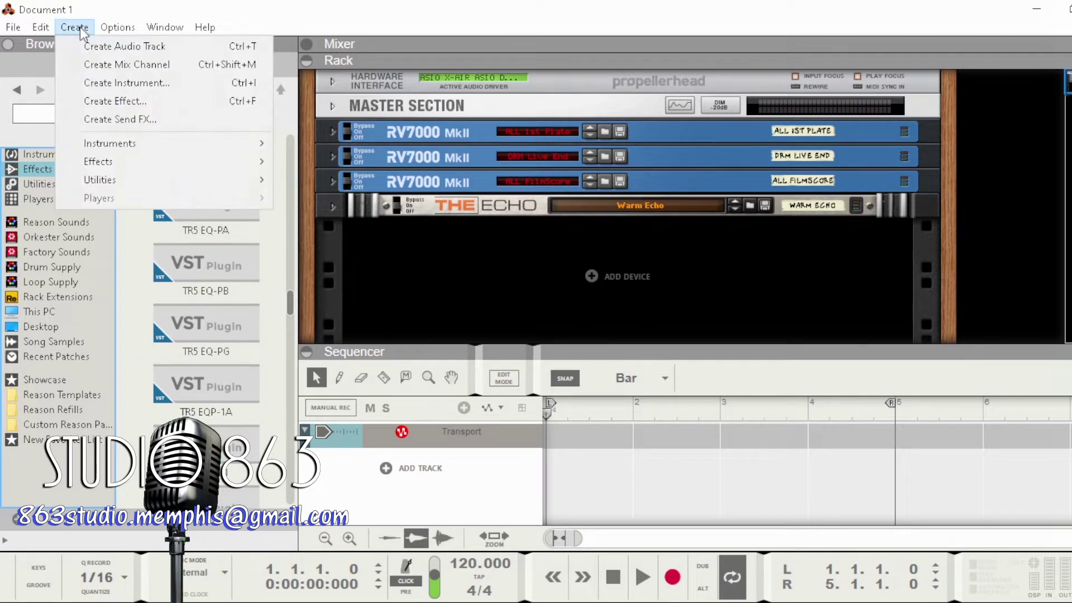
click(115, 50)
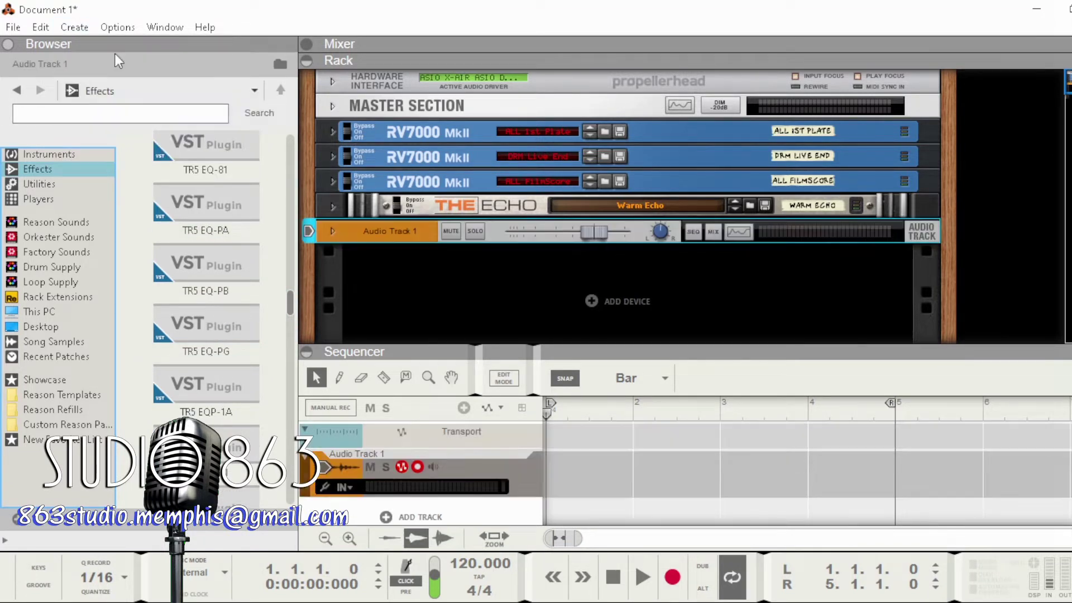
click(348, 488)
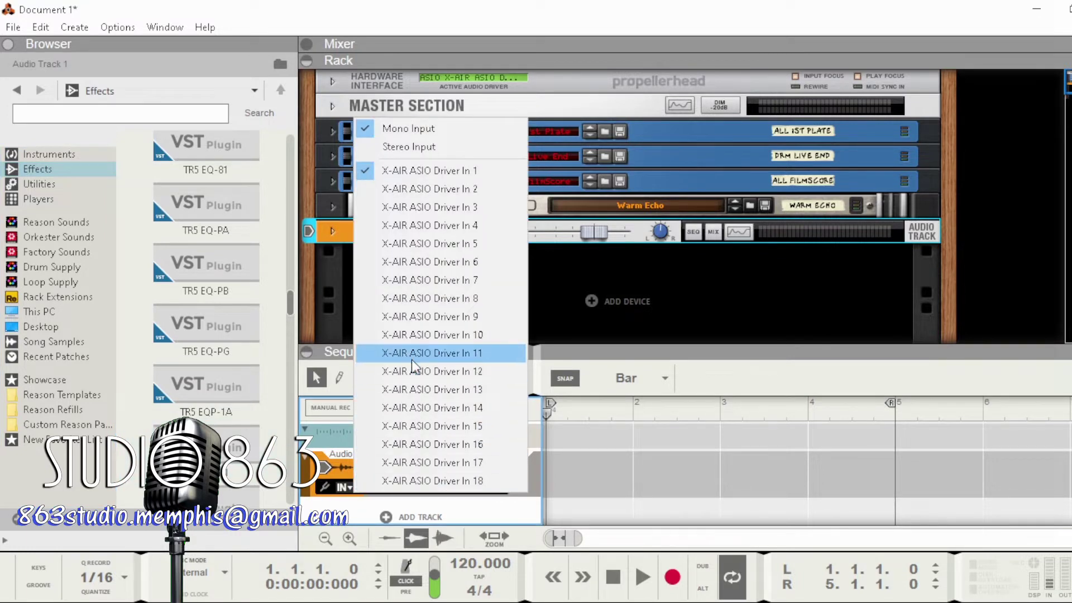
click(420, 317)
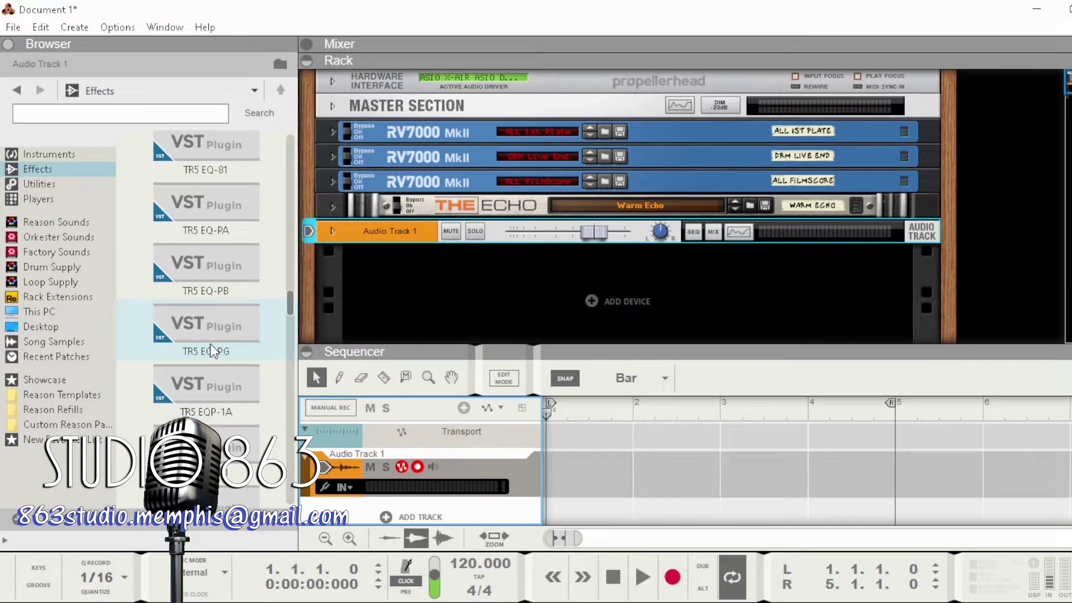
- Look through the remaining TR5 plugins in the effects list to find TR5 Suite
scroll(210, 344, down, 3)
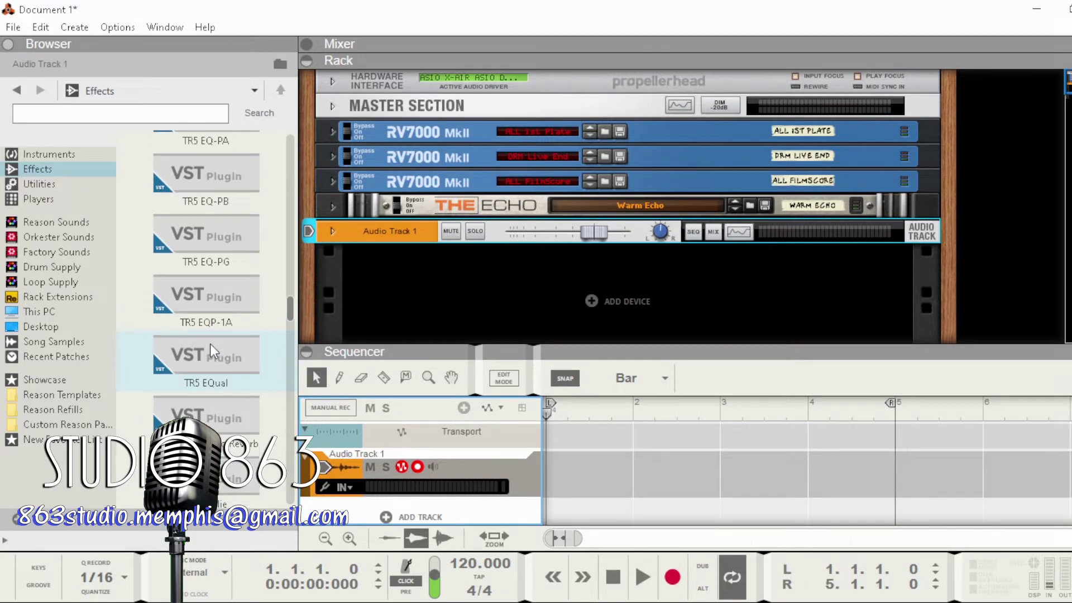
scroll(210, 344, down, 3)
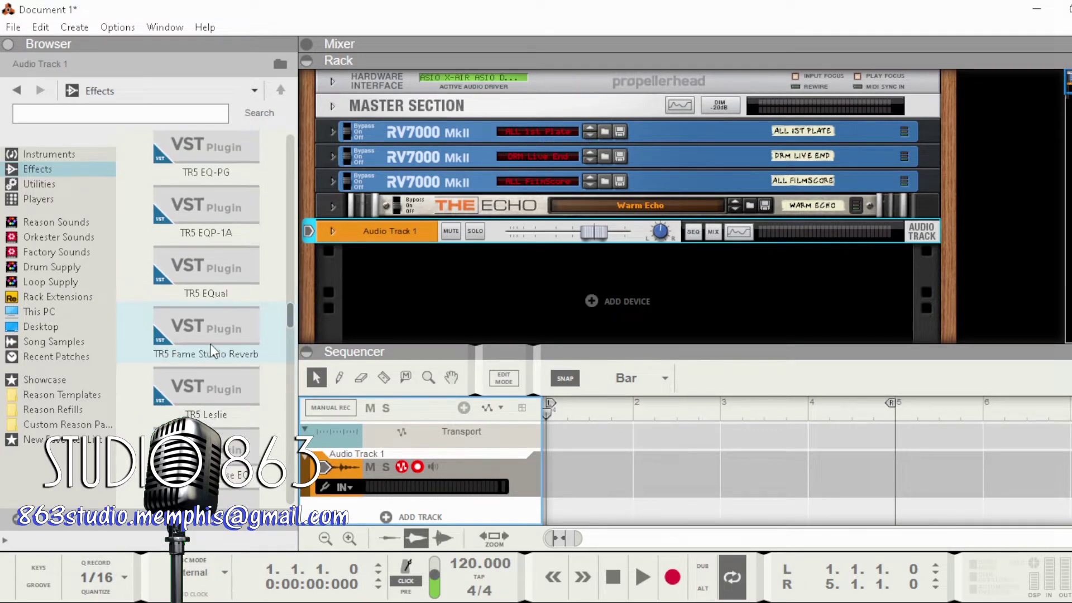
scroll(210, 343, down, 1)
scroll(210, 343, down, 6)
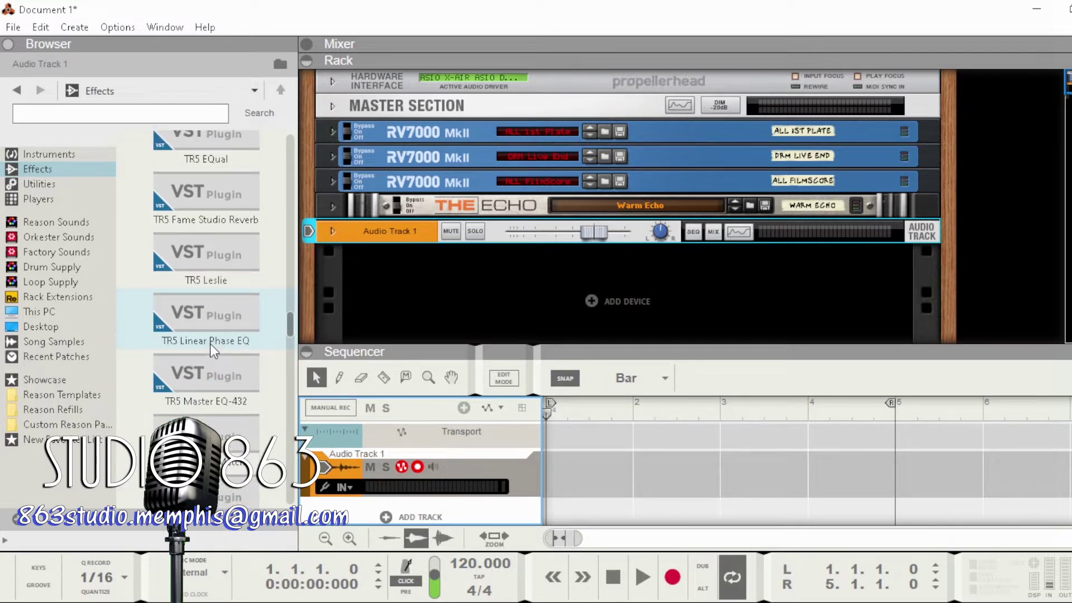
scroll(210, 344, down, 4)
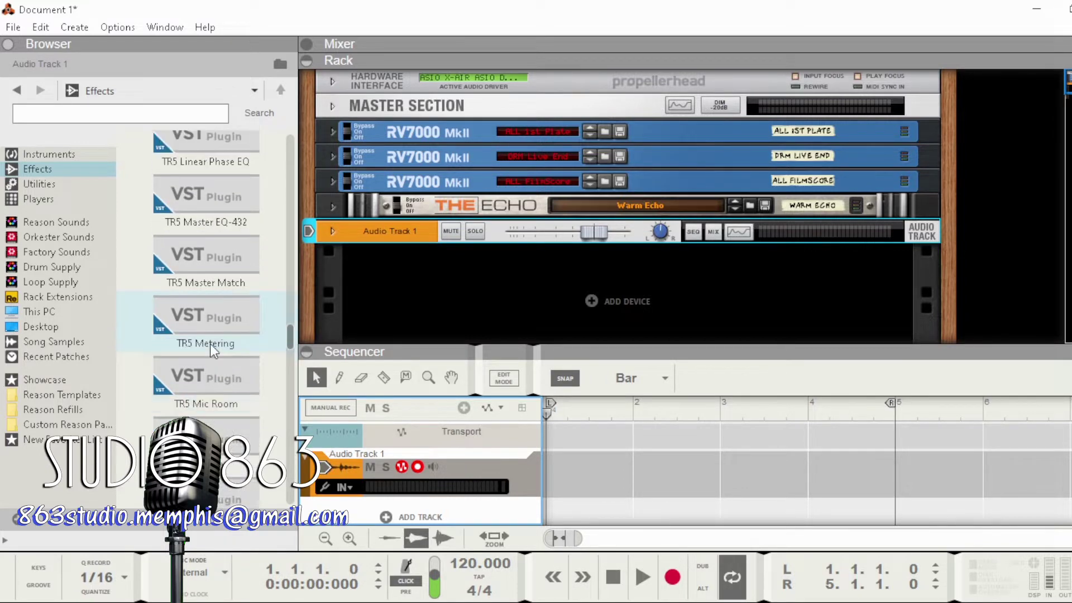
scroll(210, 343, down, 2)
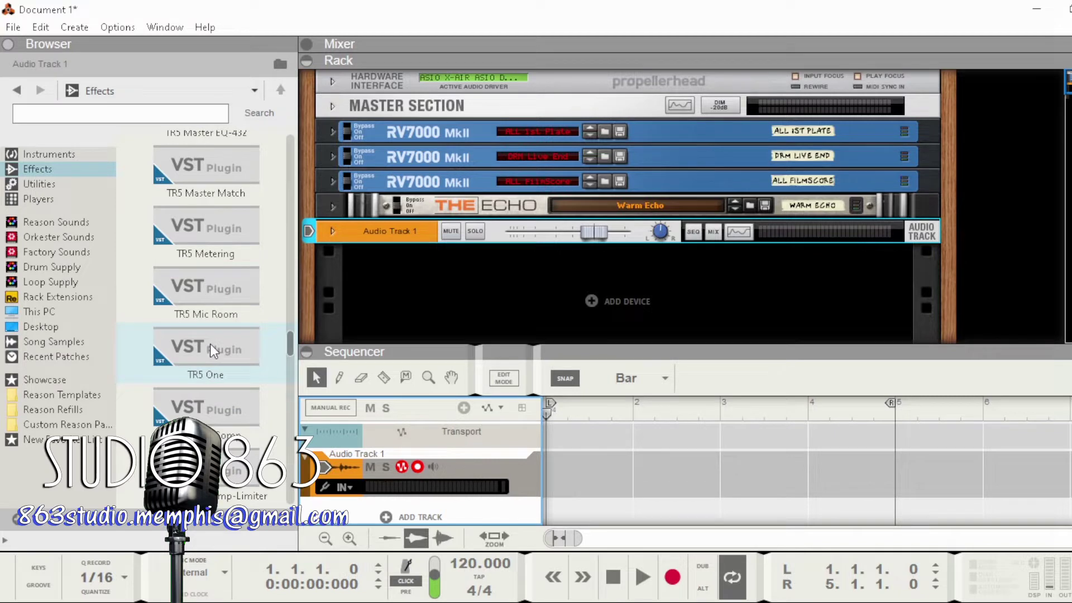
scroll(210, 343, down, 2)
scroll(210, 343, down, 3)
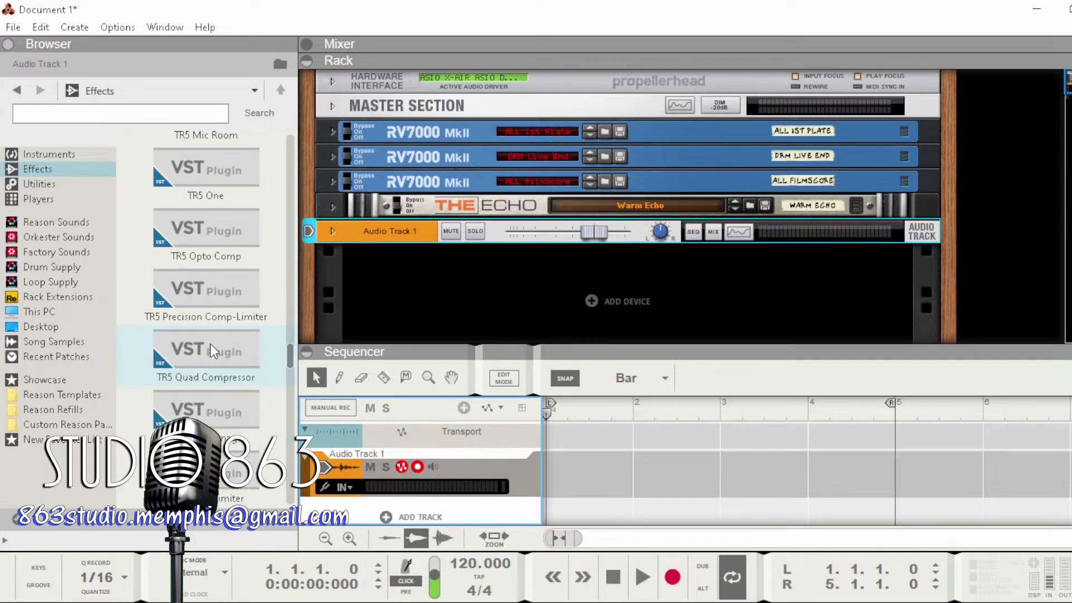
scroll(210, 343, down, 3)
scroll(210, 343, down, 1)
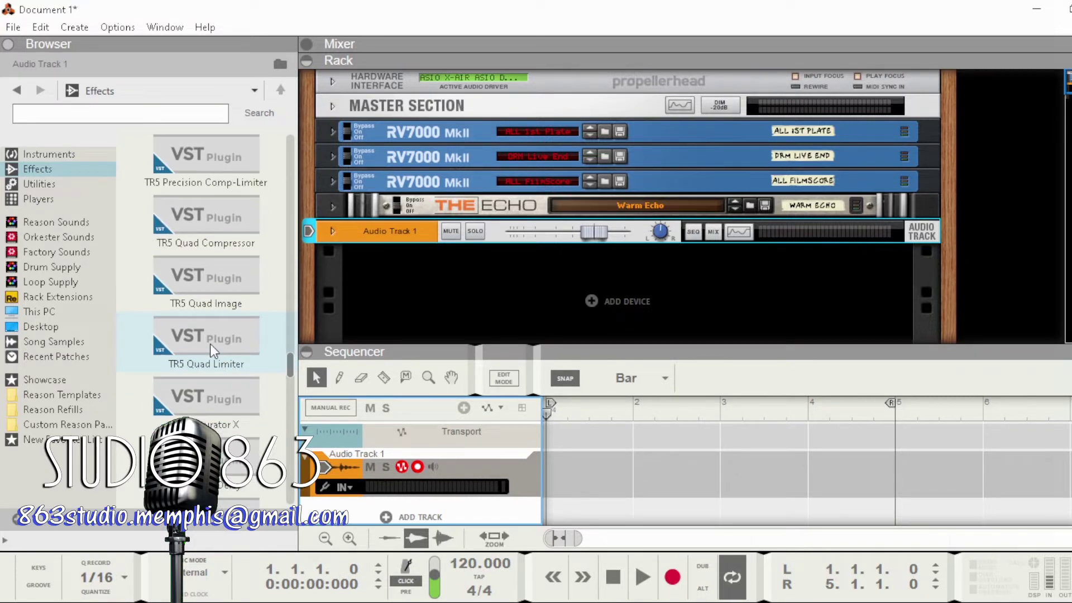
scroll(210, 343, down, 3)
scroll(210, 344, down, 4)
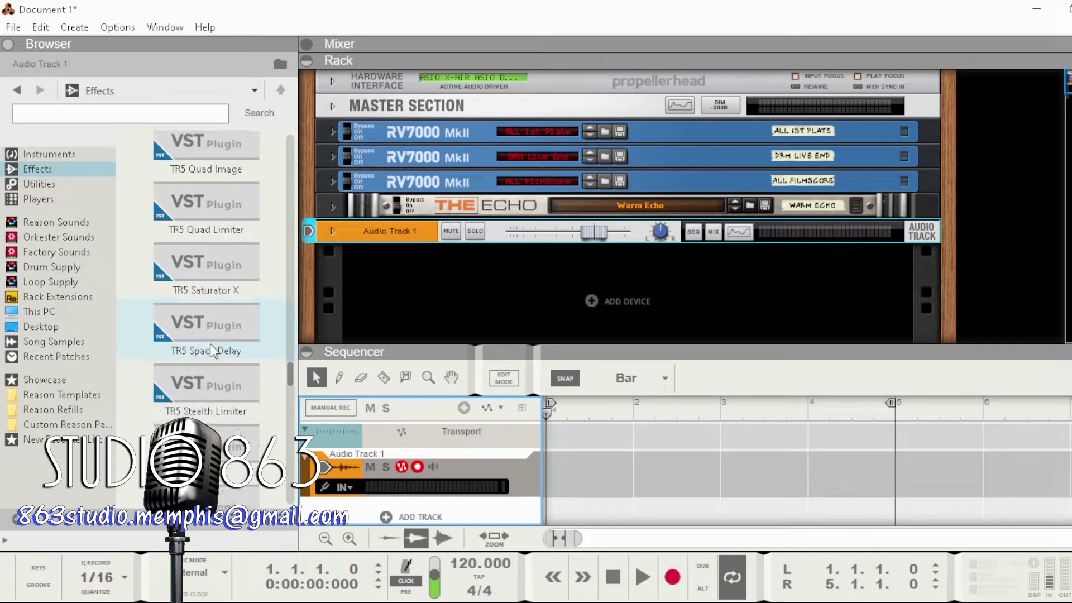
scroll(210, 343, down, 2)
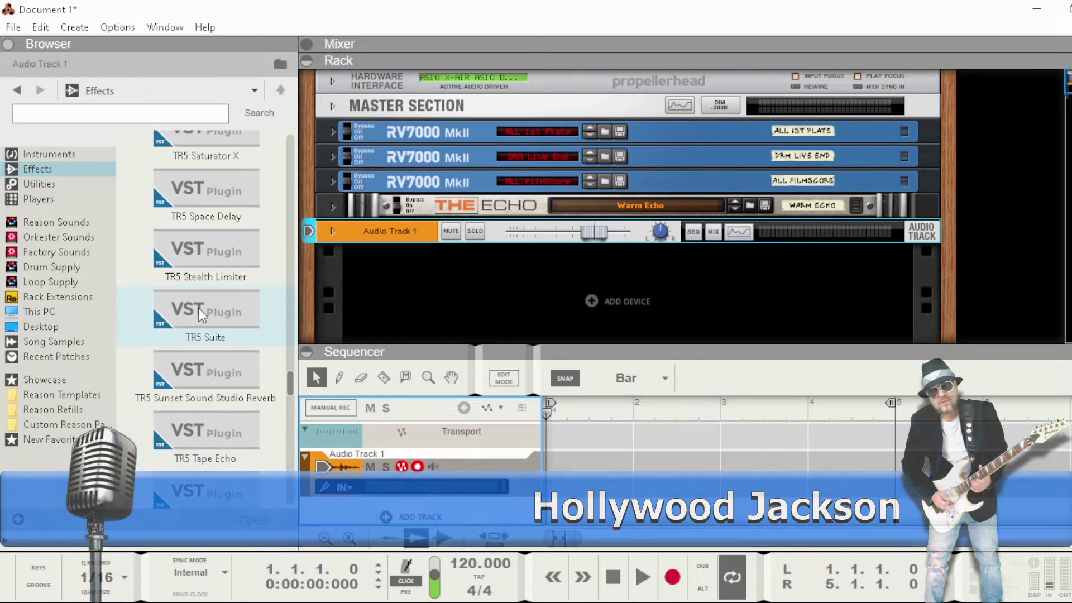
- Unfold Audio Track 1 in the rack, show its insert effects area, and add TR5 Suite there
click(332, 231)
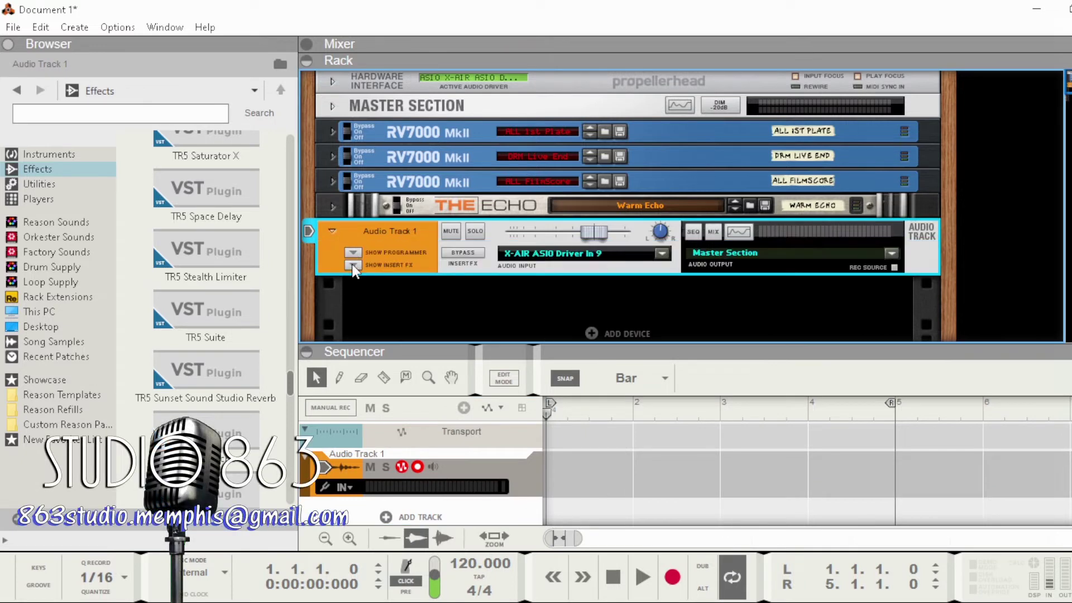
click(352, 266)
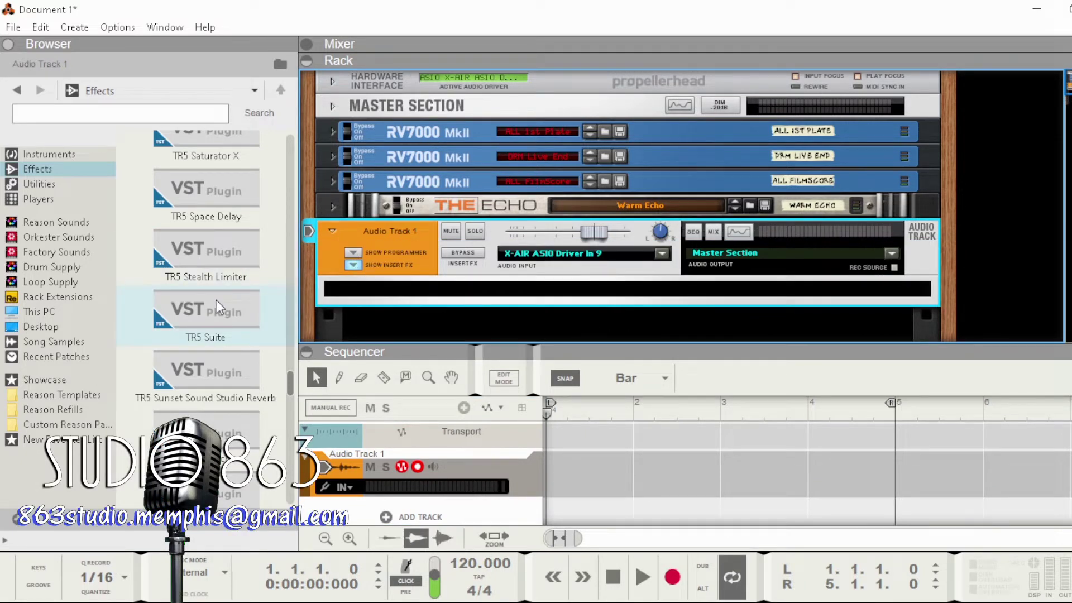
mouse_move(210, 303)
mouse_down()
mouse_move(296, 306)
mouse_move(446, 284)
mouse_move(446, 294)
mouse_up()
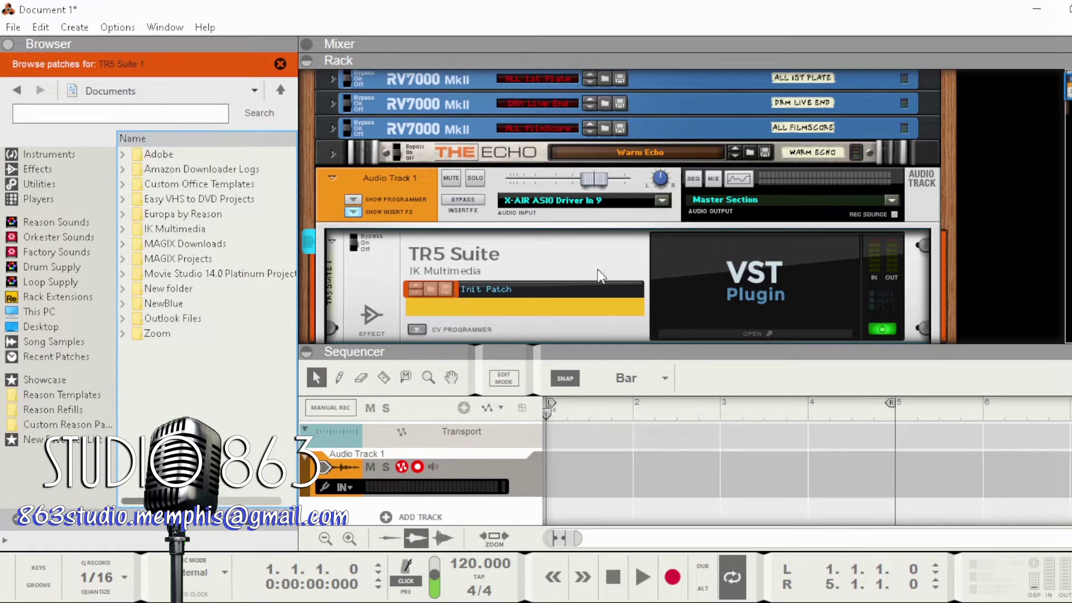
- Open the TR5 Suite plugin interface and move its window higher on the screen
scroll(505, 235, down, 3)
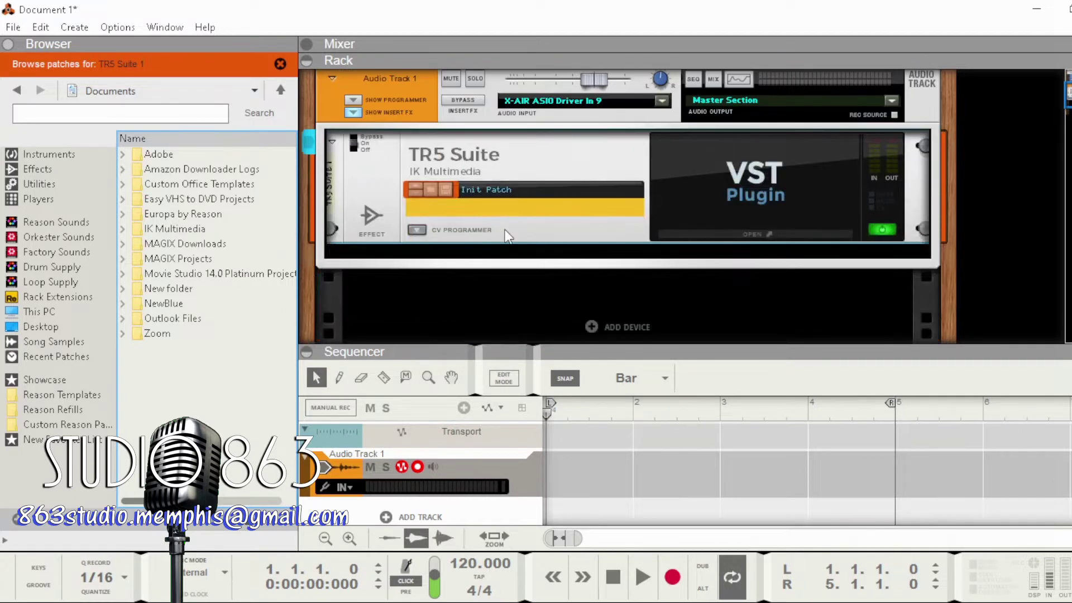
click(753, 235)
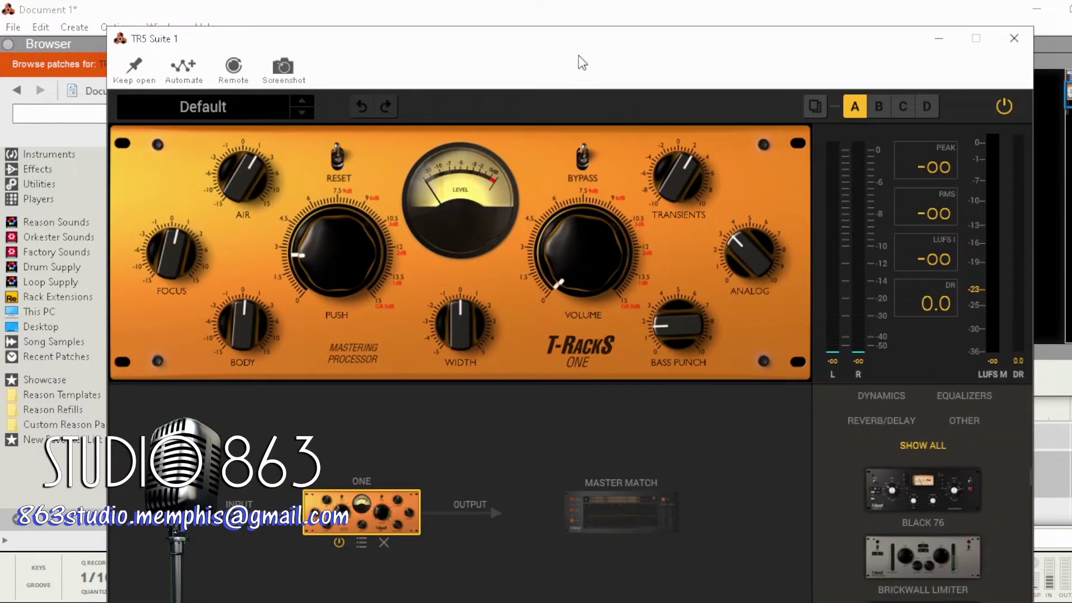
drag(578, 56, 571, 31)
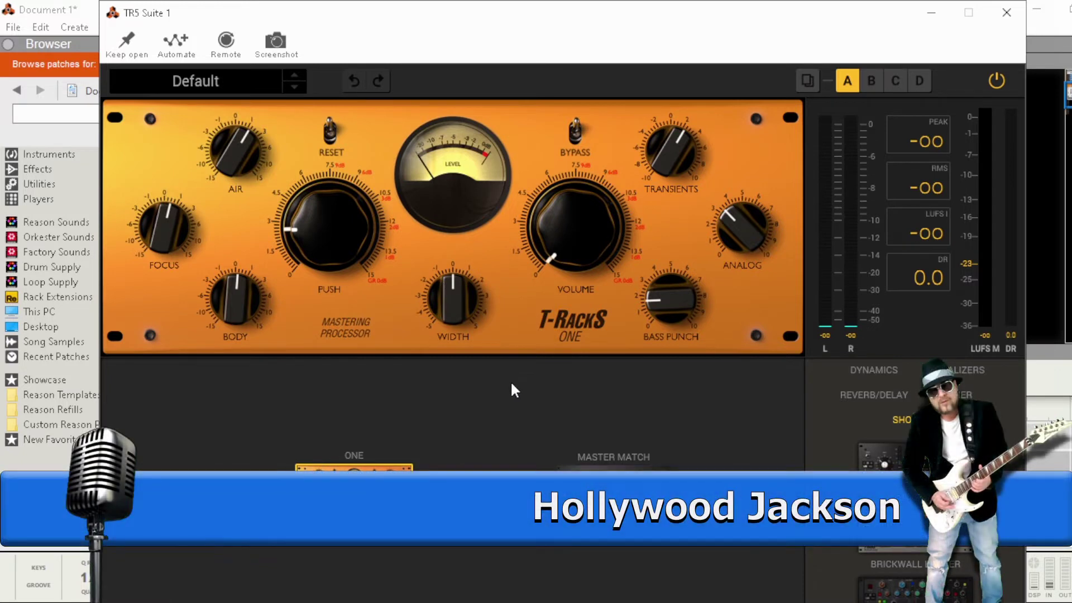
- Look through the global presets, covering Advanced Mastering and the Dave Way folders of the Engineer Series
click(247, 90)
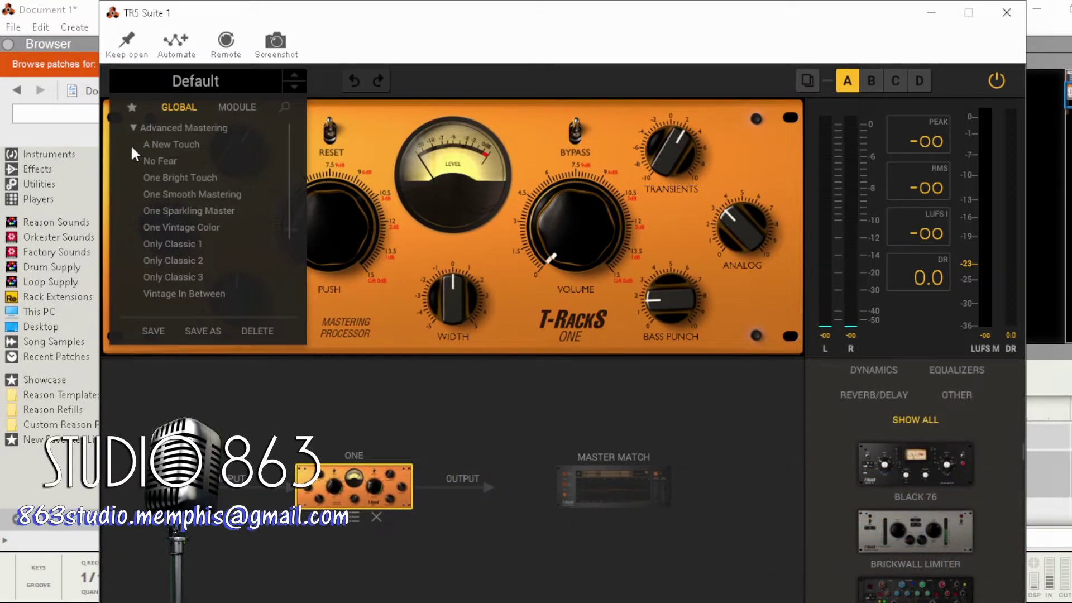
click(134, 127)
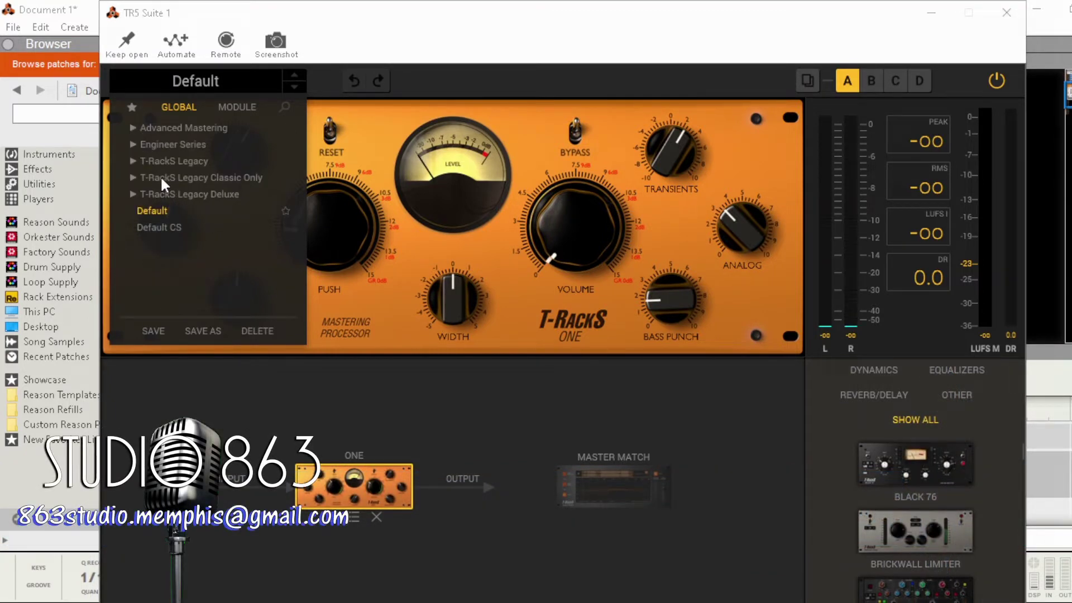
click(132, 144)
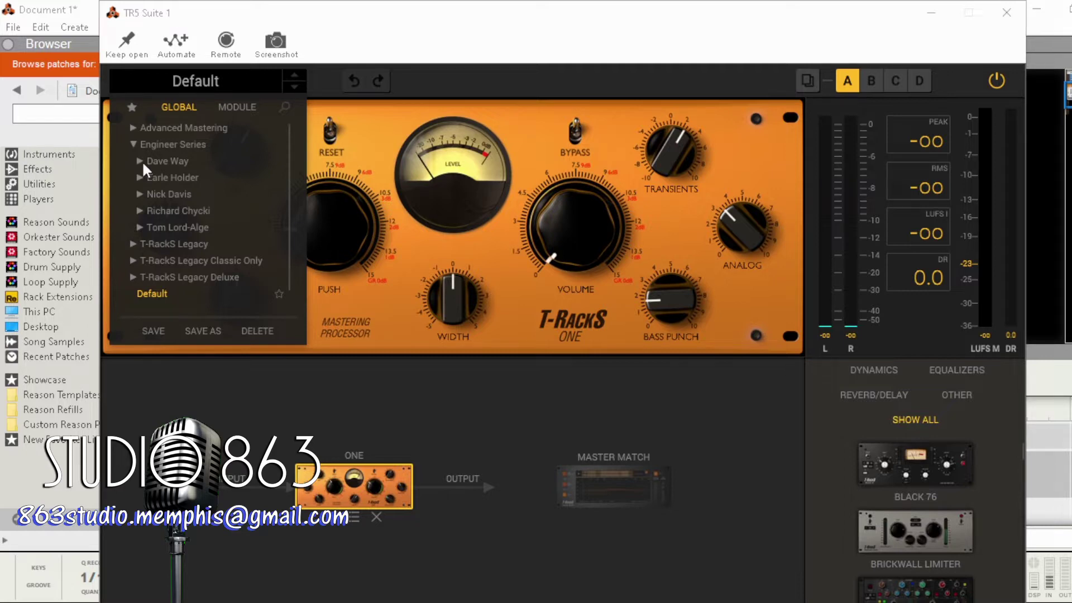
click(140, 161)
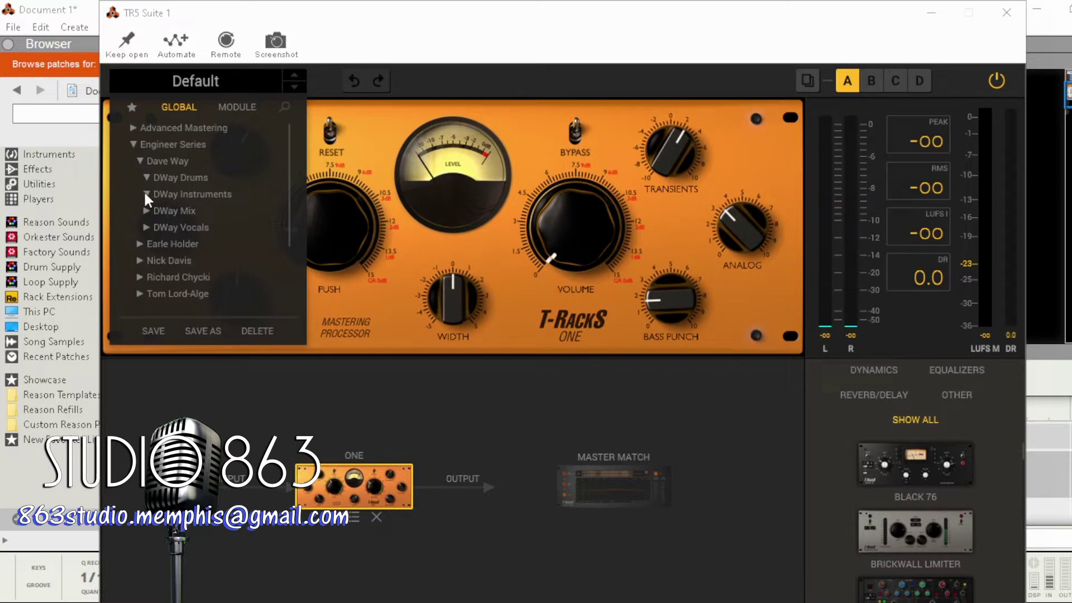
click(146, 211)
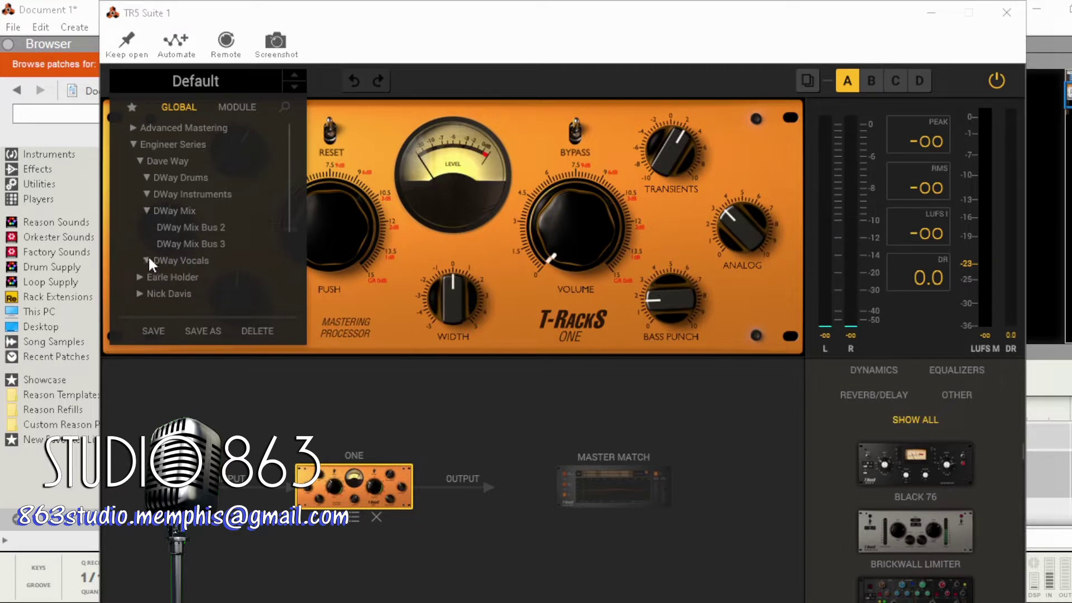
scroll(213, 236, down, 1)
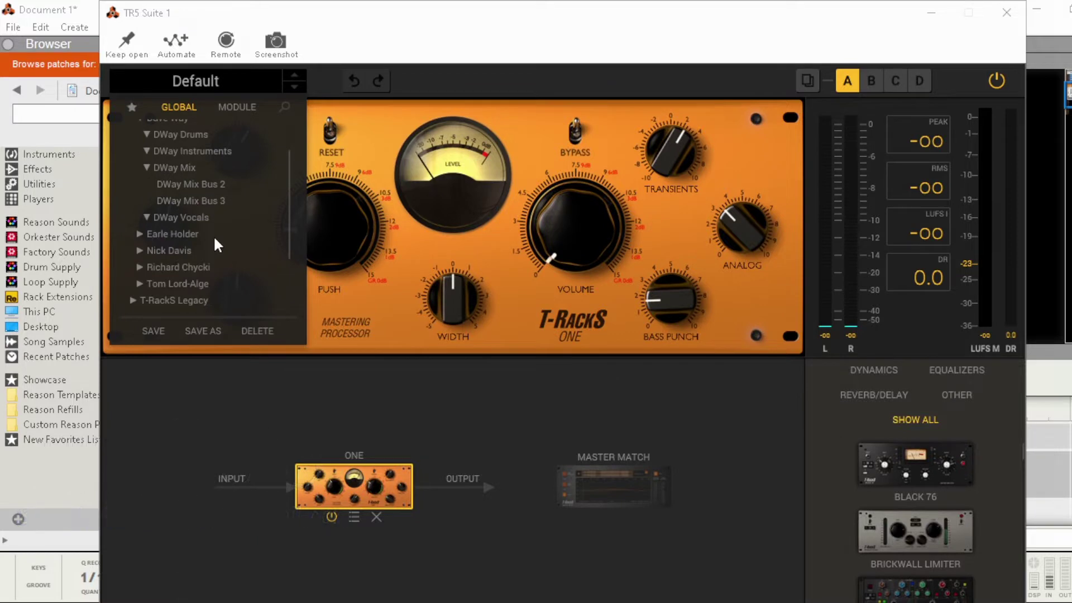
scroll(186, 216, up, 1)
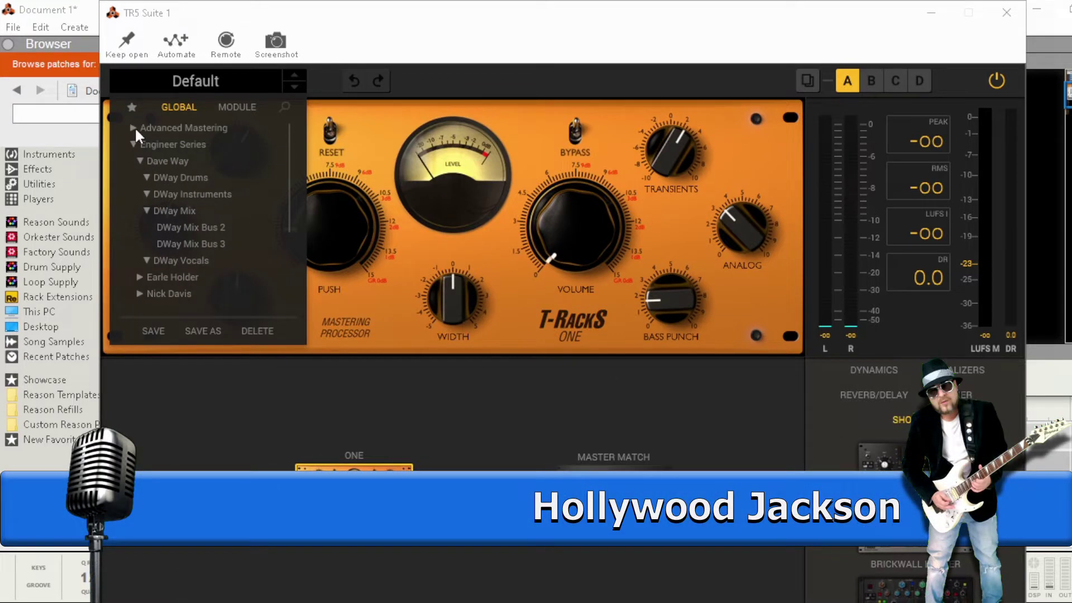
- Look through the remaining Engineer Series folders, including Nick Davis, Richard Chycki and Tom Lord-Alge, and close the preset list
click(141, 161)
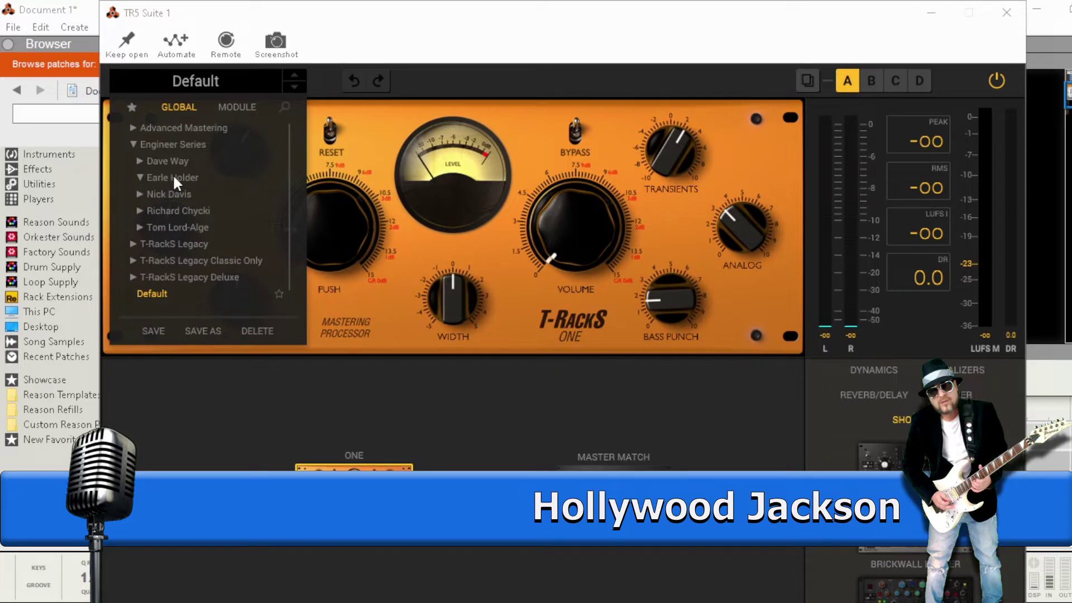
click(140, 194)
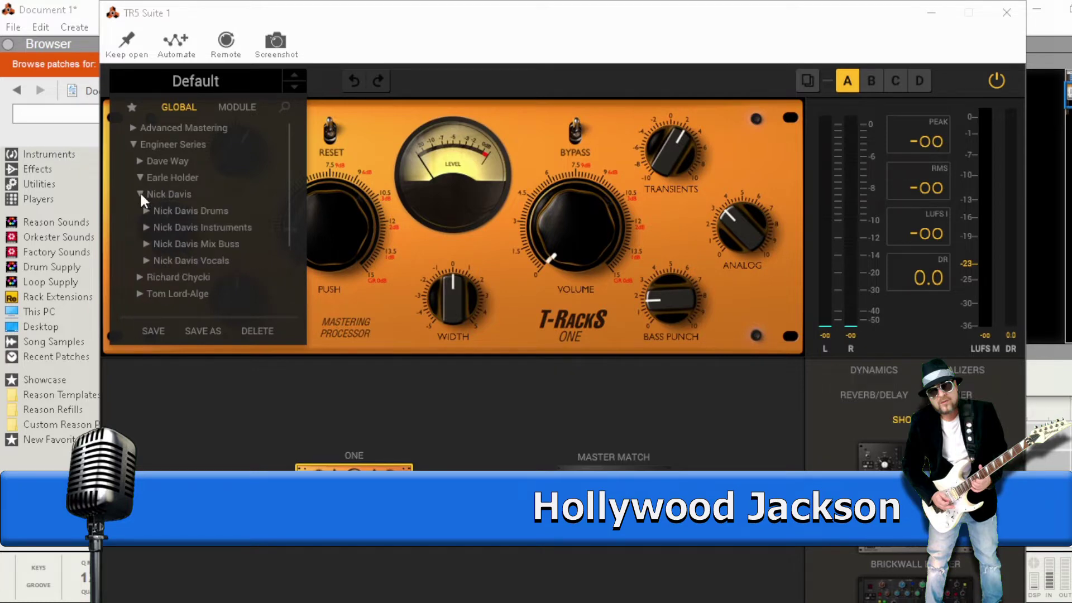
click(160, 210)
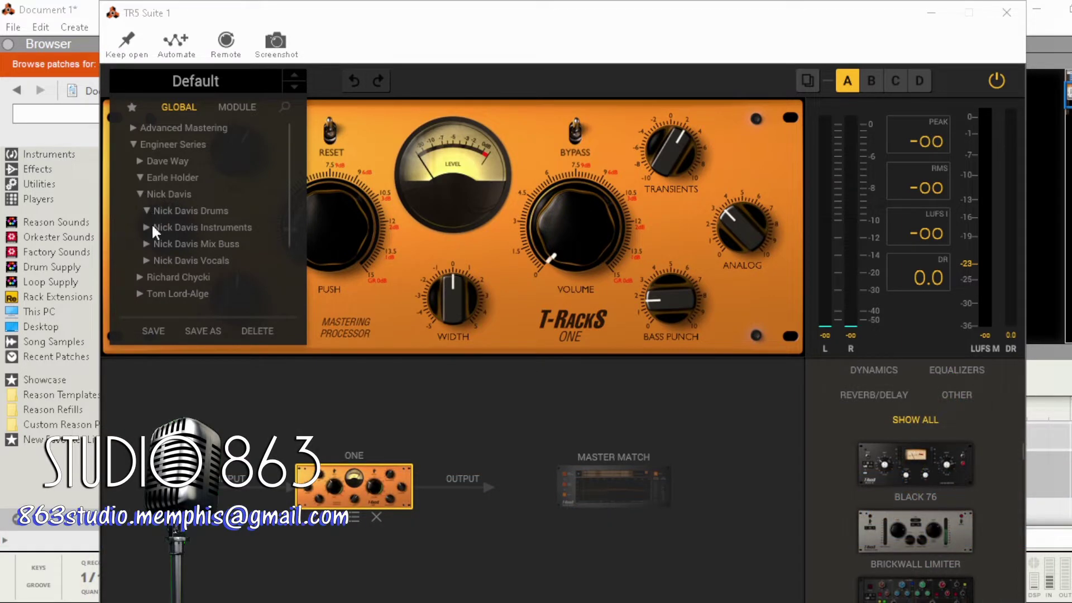
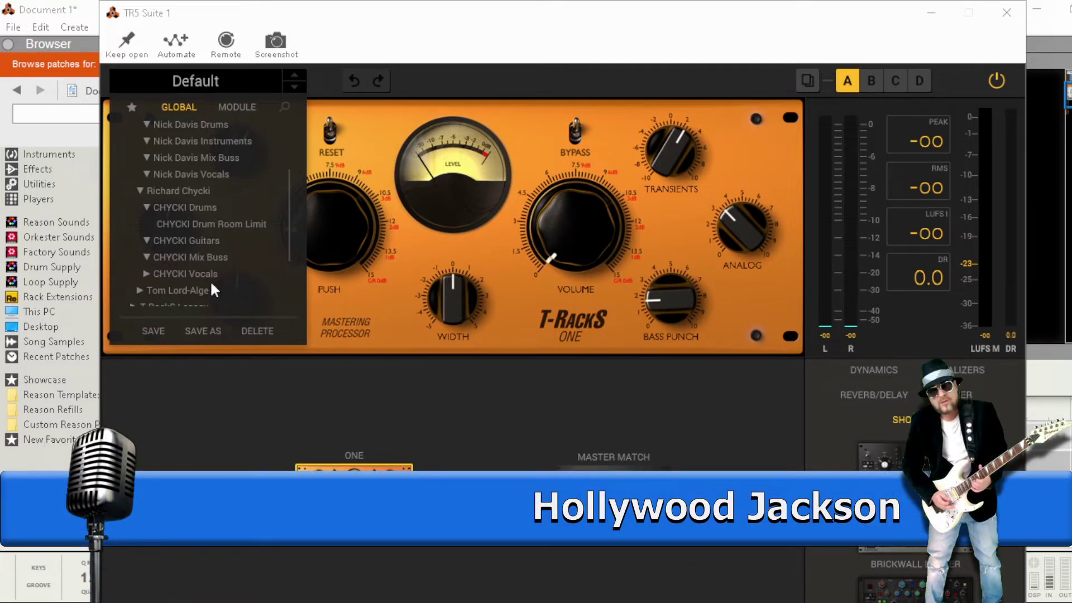
click(141, 290)
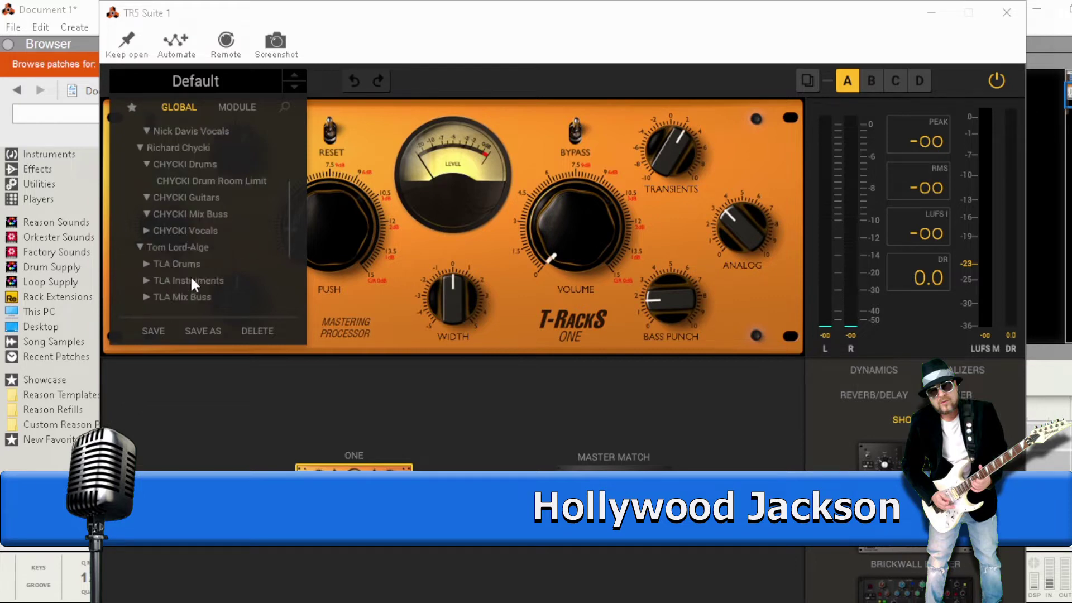
click(147, 296)
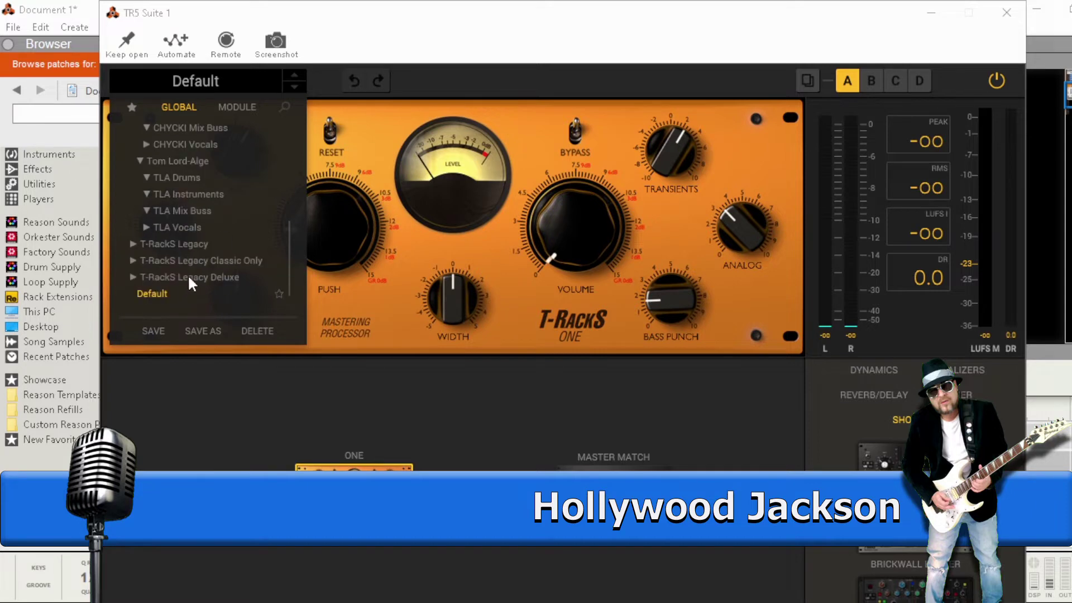
click(171, 226)
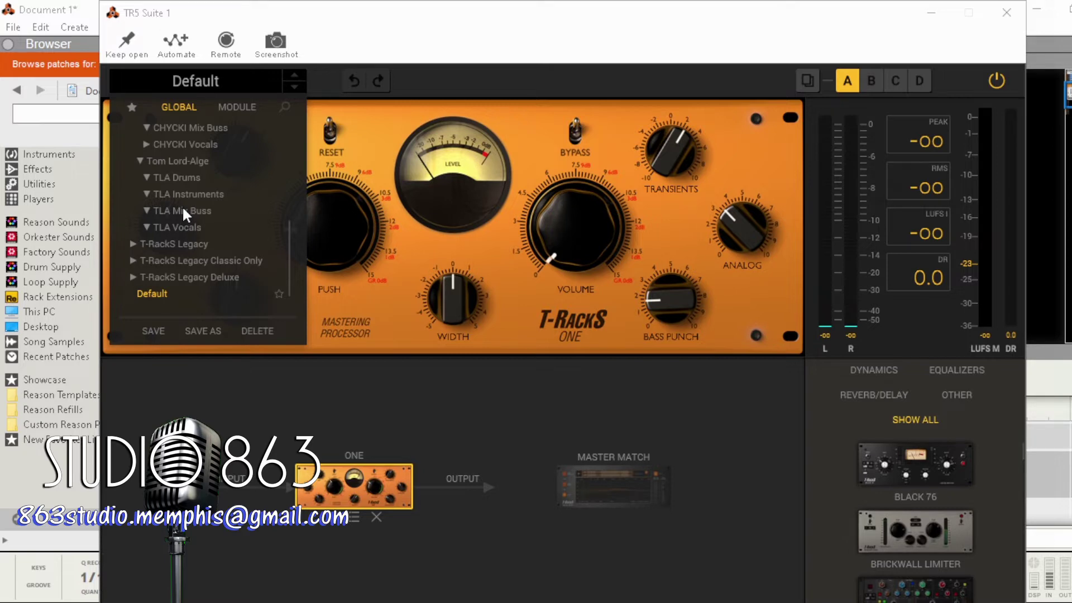
click(532, 403)
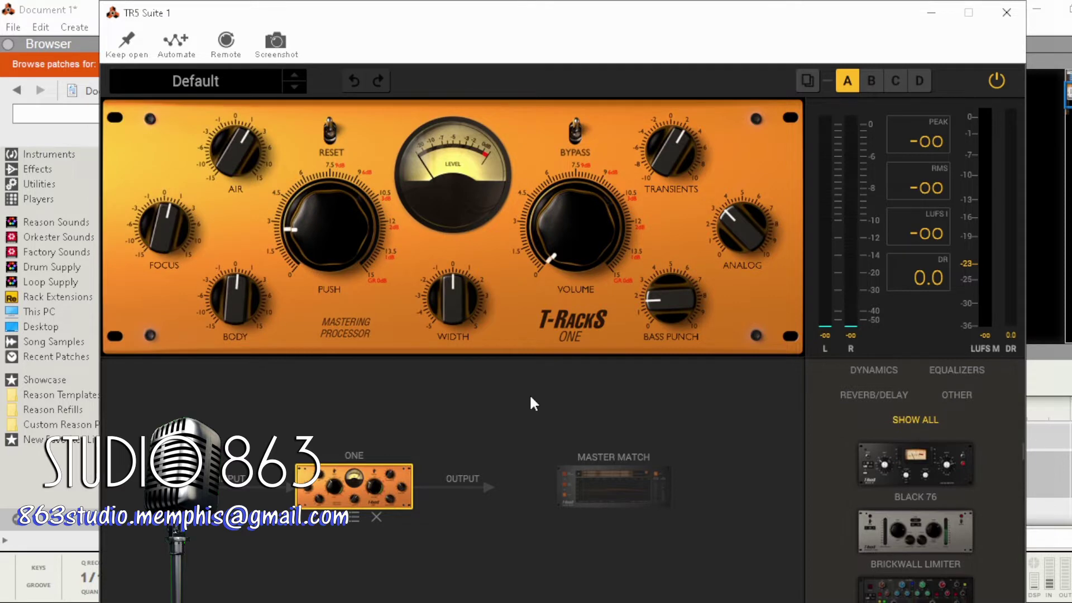
- Load the Black 76 module preset TLA Bass 1, look over the other Black 76 presets, and close the plugin window
click(260, 81)
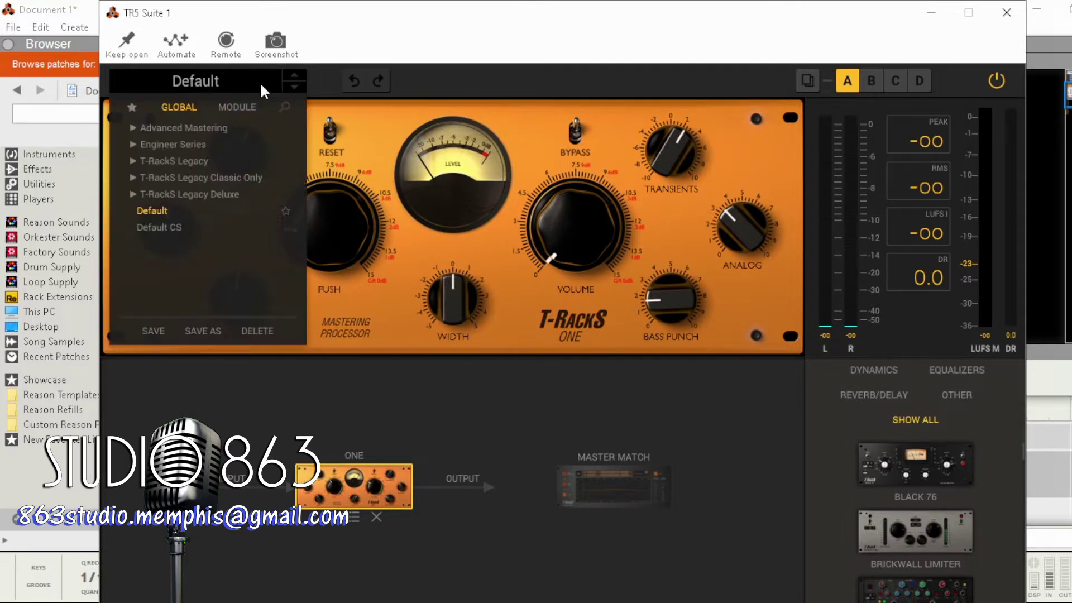
click(240, 108)
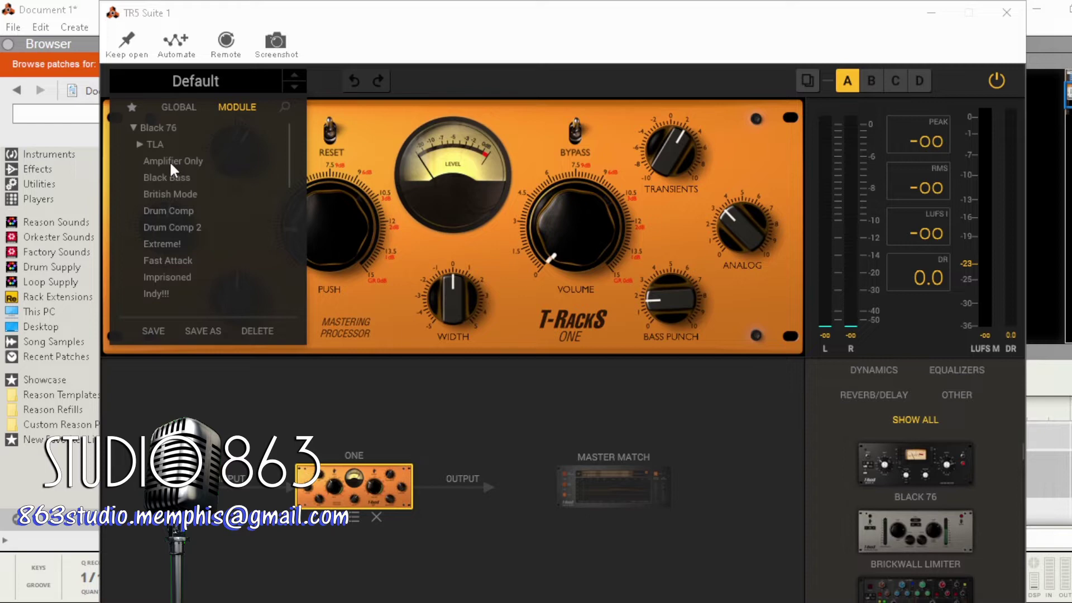
click(139, 144)
click(139, 143)
click(140, 144)
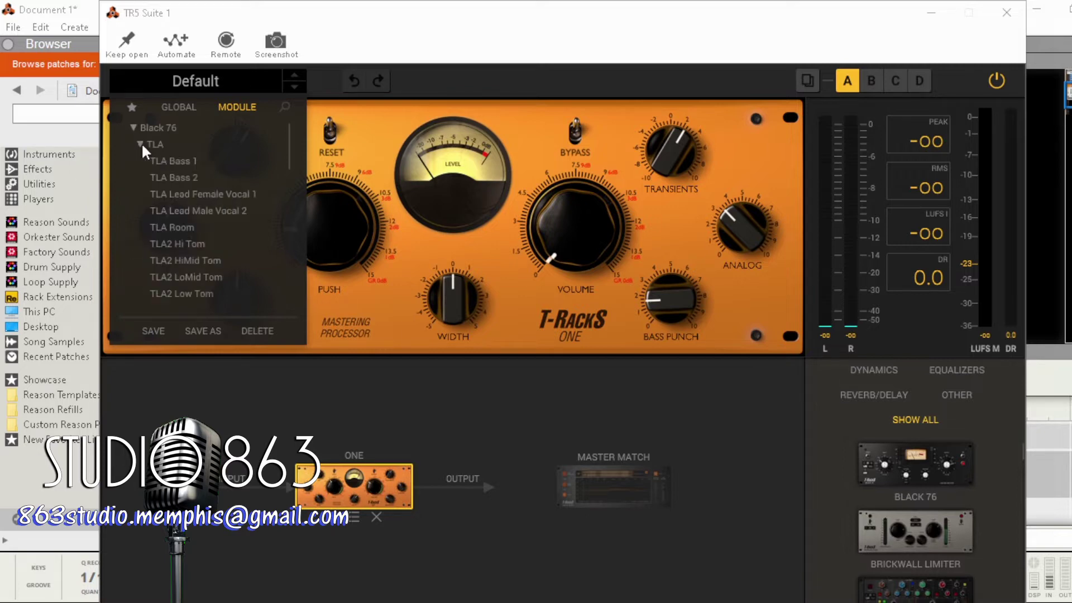
click(183, 161)
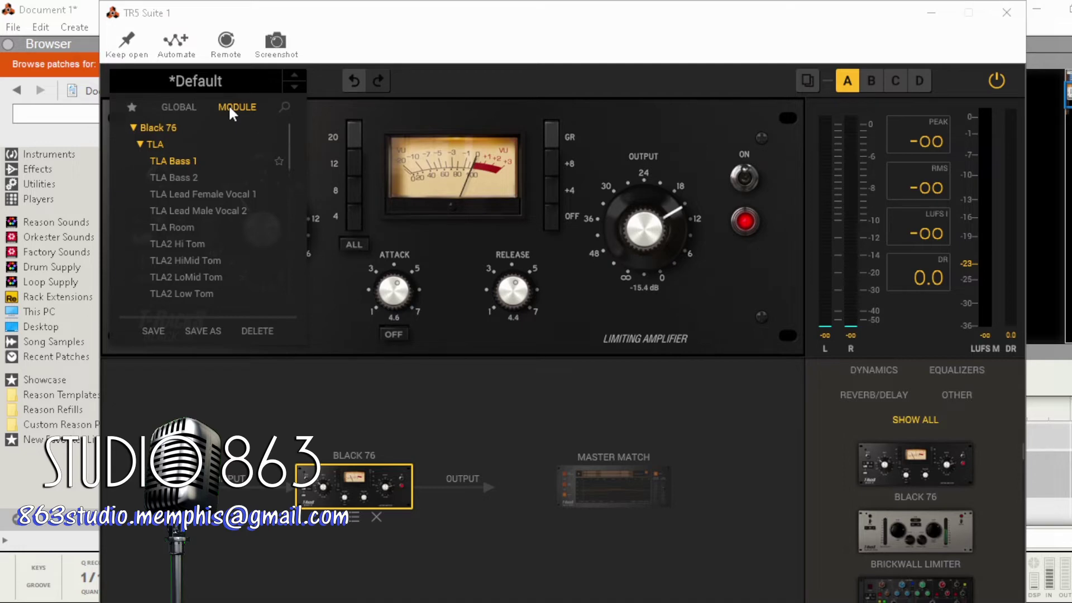
scroll(209, 163, down, 3)
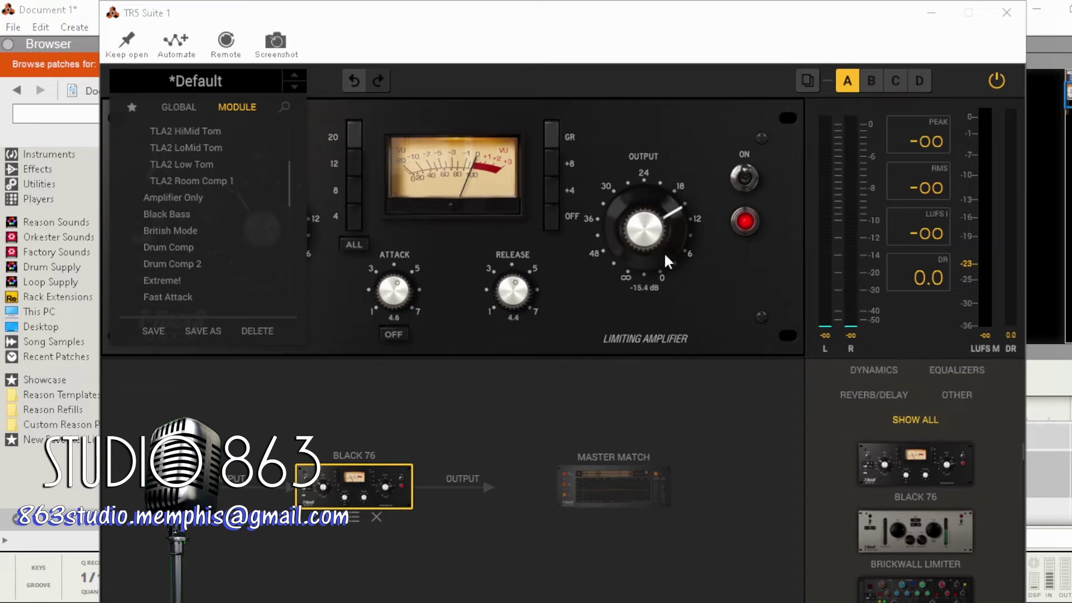
click(1006, 14)
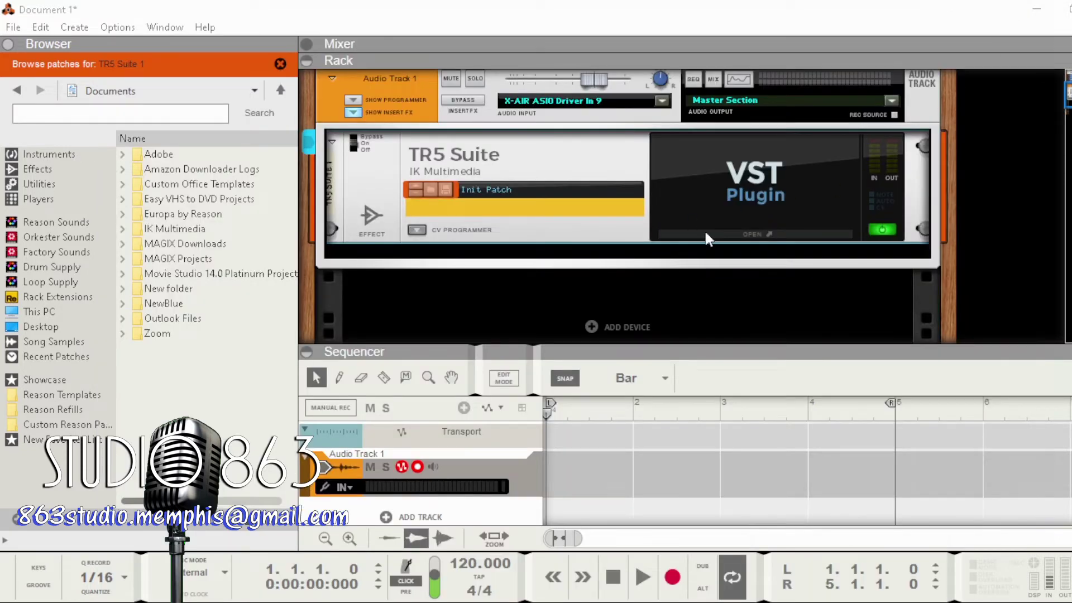
- Replace TR5 Suite in Audio Track 1's insert effects with the IK Multimedia effect MixBox
click(50, 169)
scroll(196, 209, down, 6)
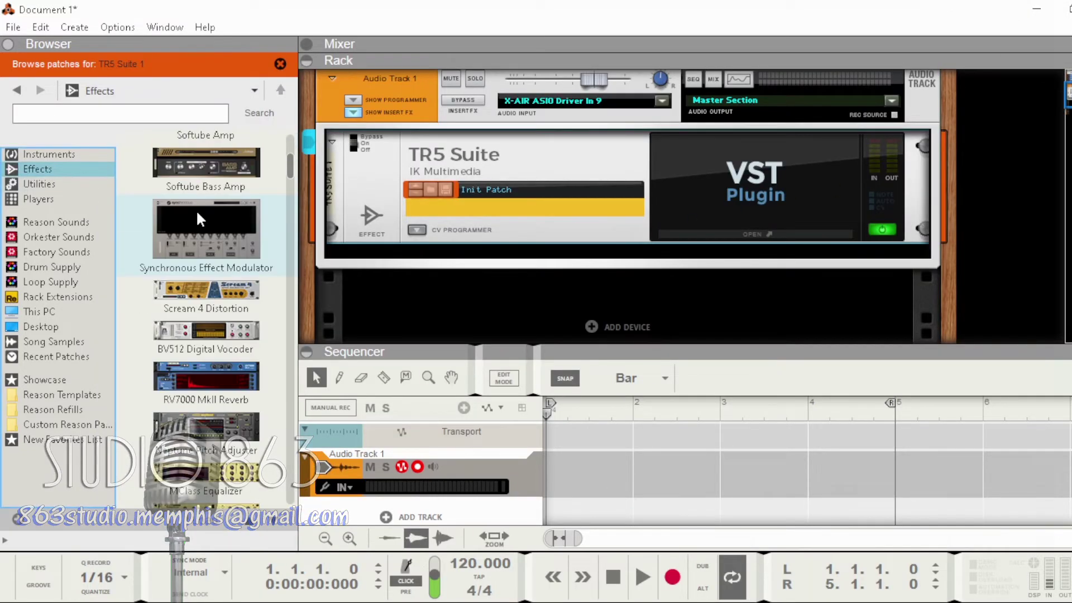
scroll(194, 216, down, 5)
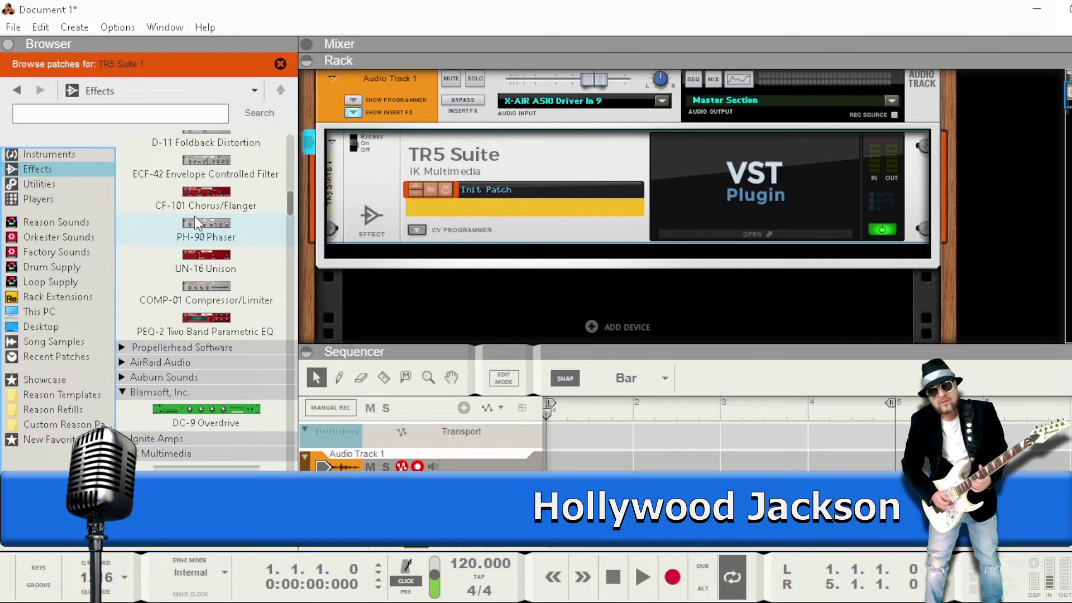
scroll(194, 216, down, 5)
drag(209, 365, 563, 182)
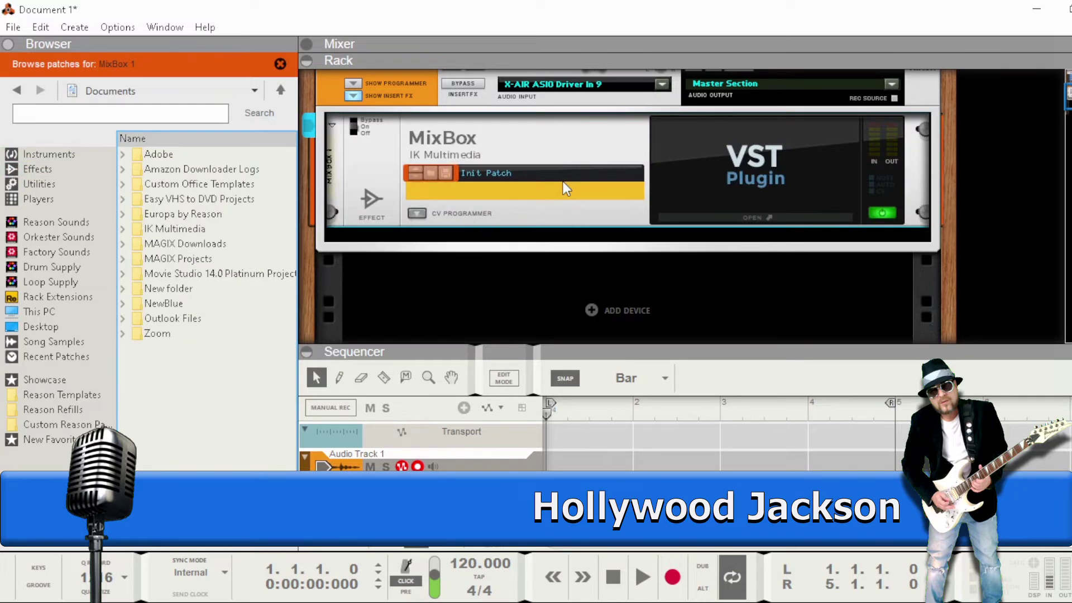
- Open the MixBox plugin interface and load the Vocals preset Radio Voice-Hollywood
click(751, 218)
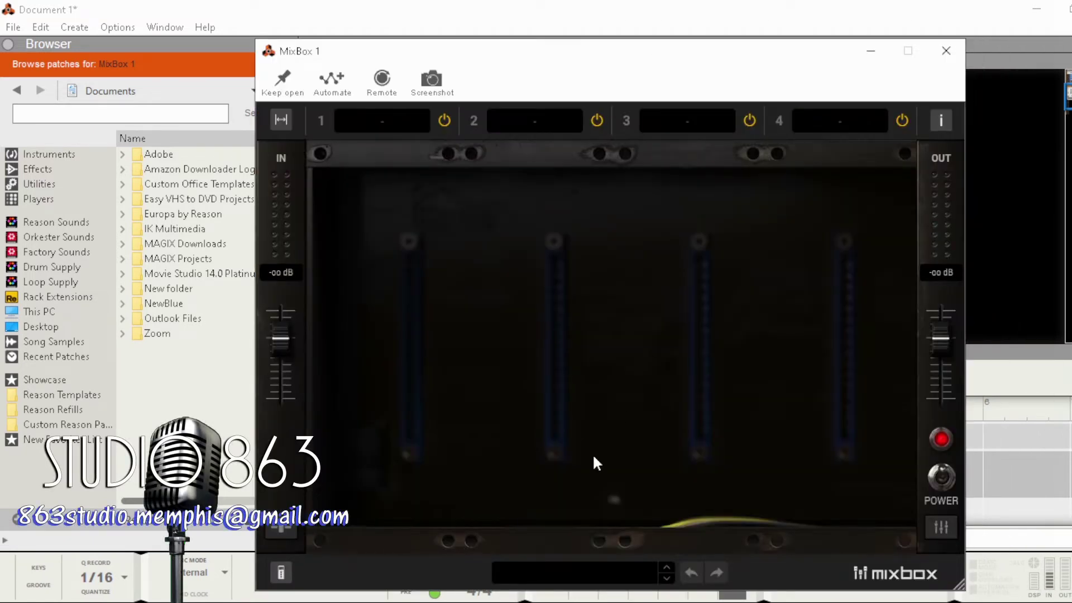
click(632, 570)
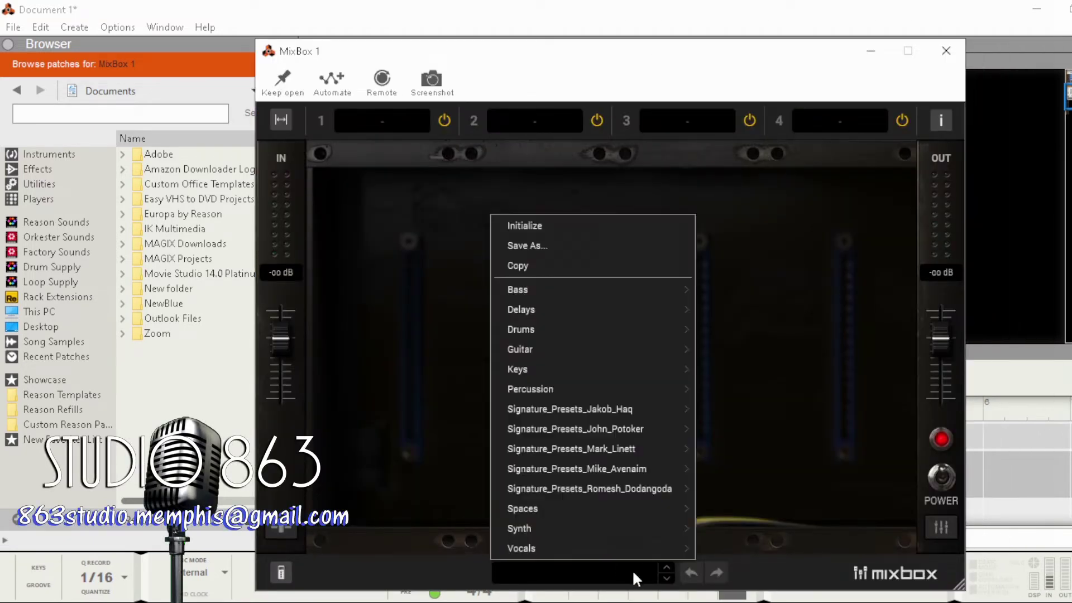
mouse_move(664, 550)
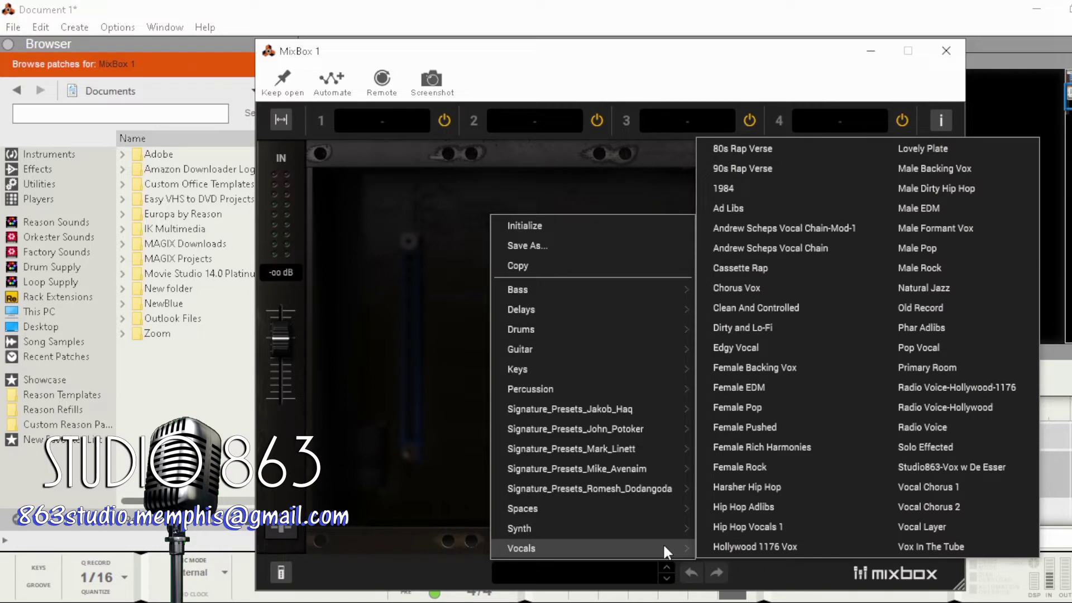
click(930, 410)
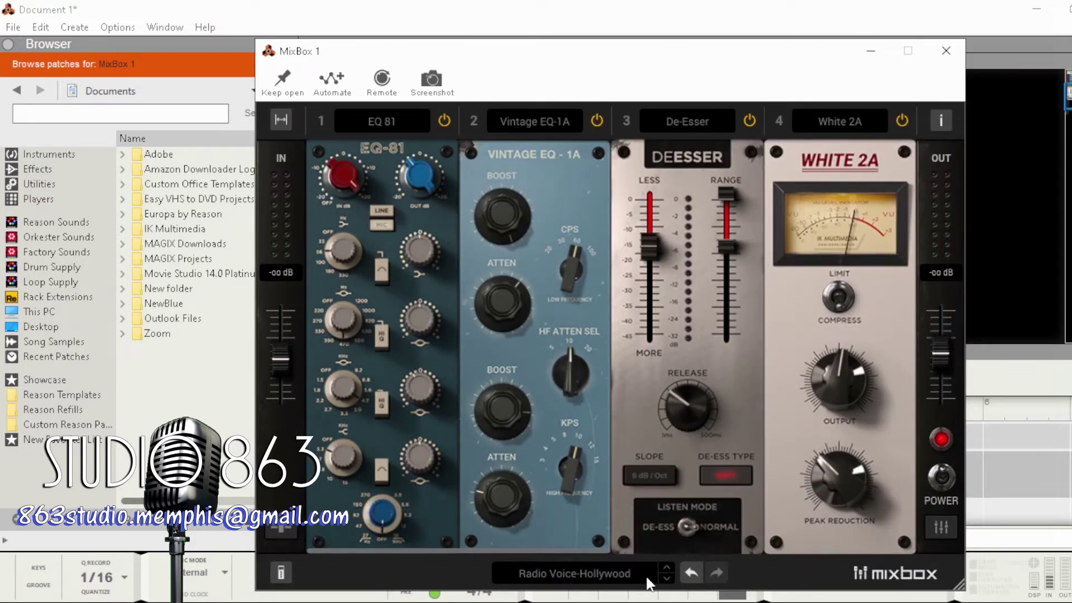
- Look through MixBox's preset categories, including Delays and the Jakob Haq and John Potoker signature presets with their Vocals group
click(649, 580)
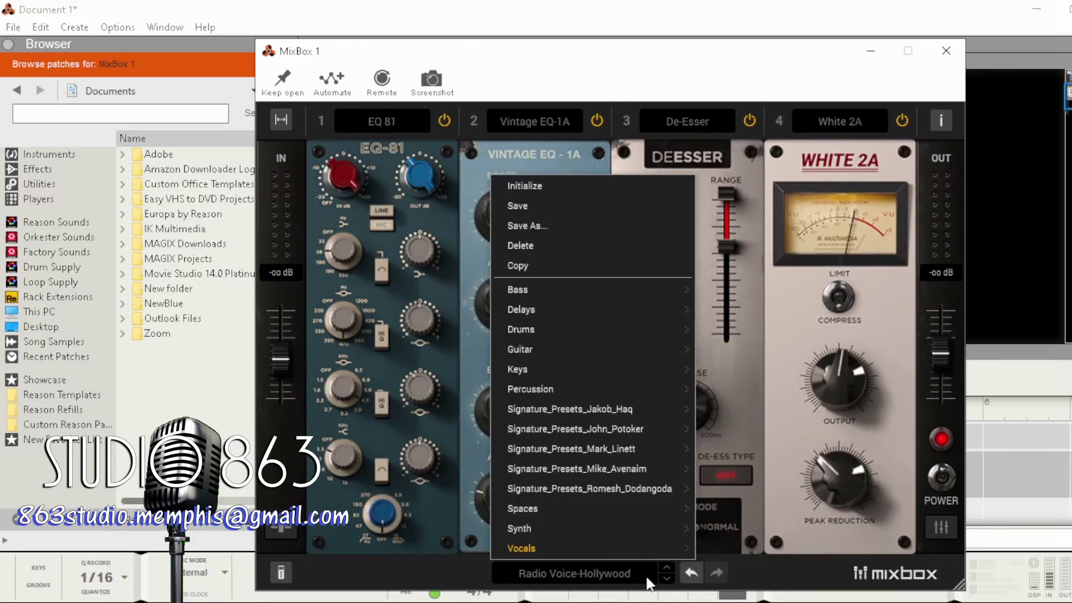
mouse_move(579, 294)
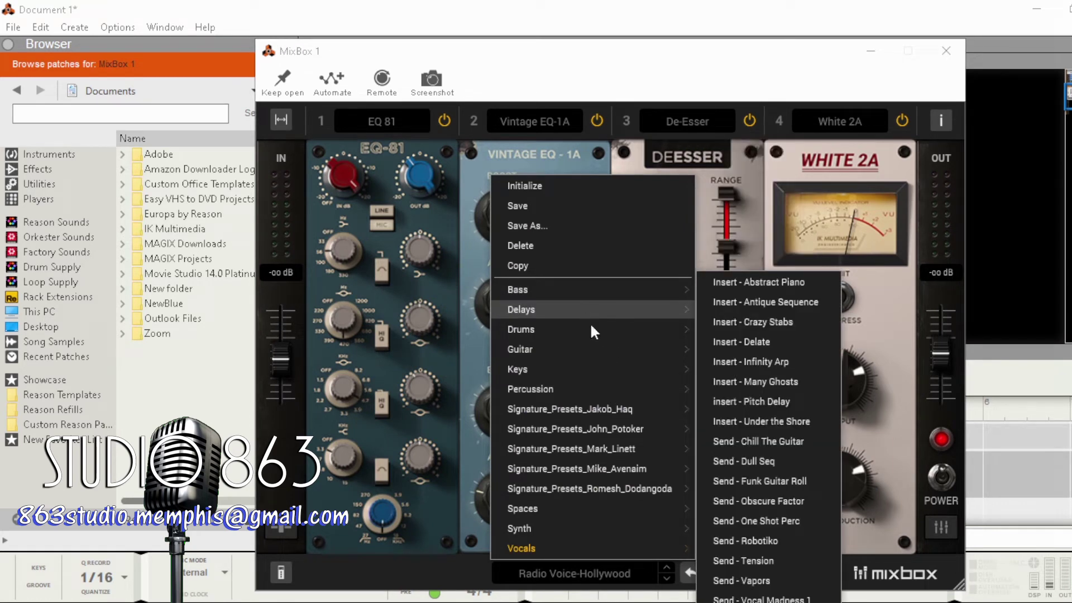
mouse_move(564, 415)
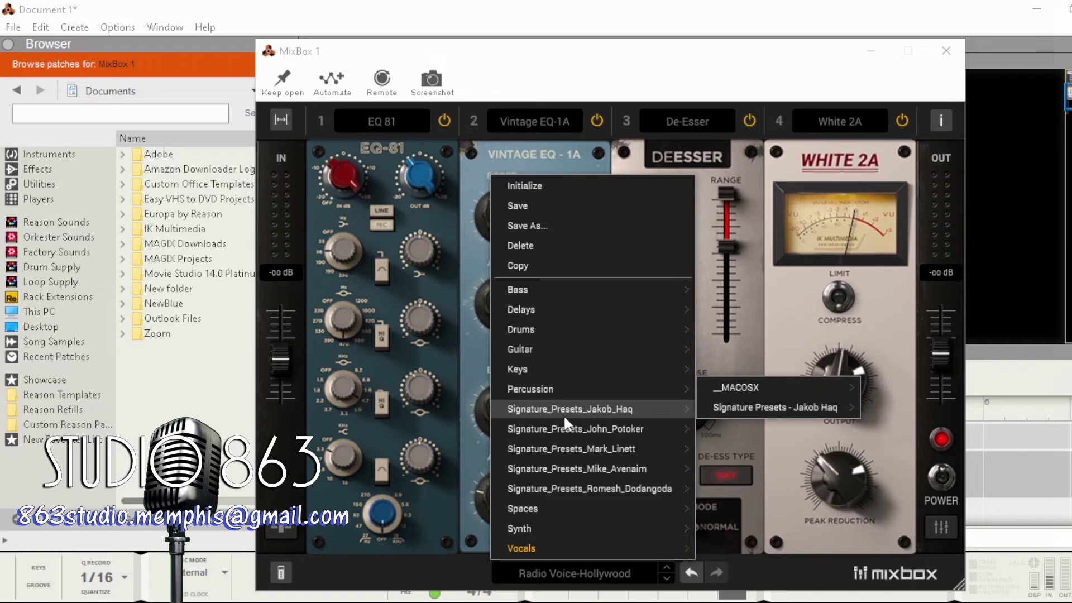
mouse_move(750, 408)
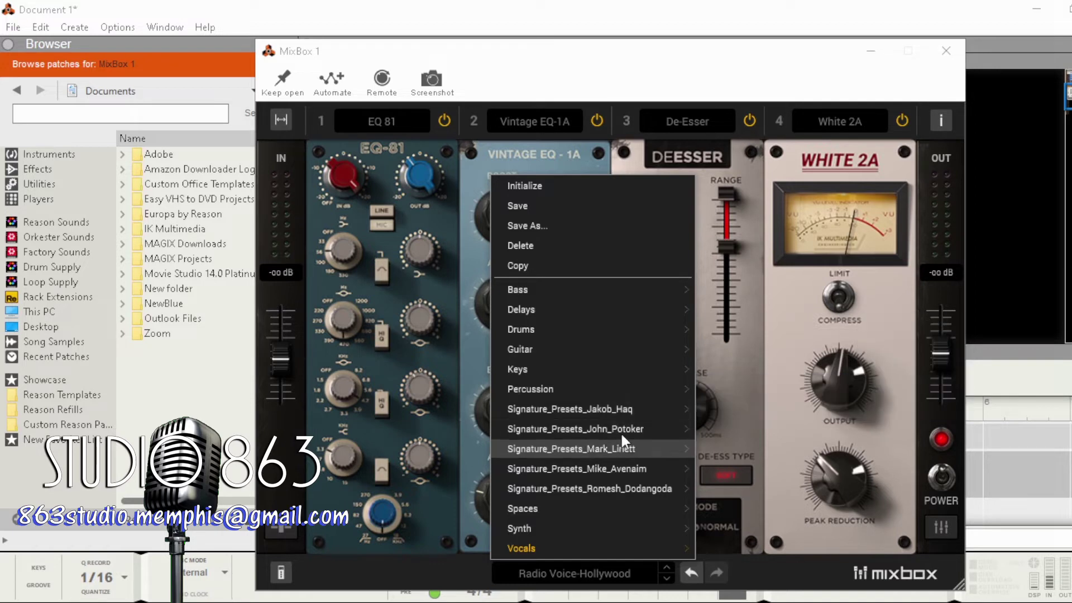
mouse_move(622, 434)
mouse_move(802, 425)
mouse_move(978, 427)
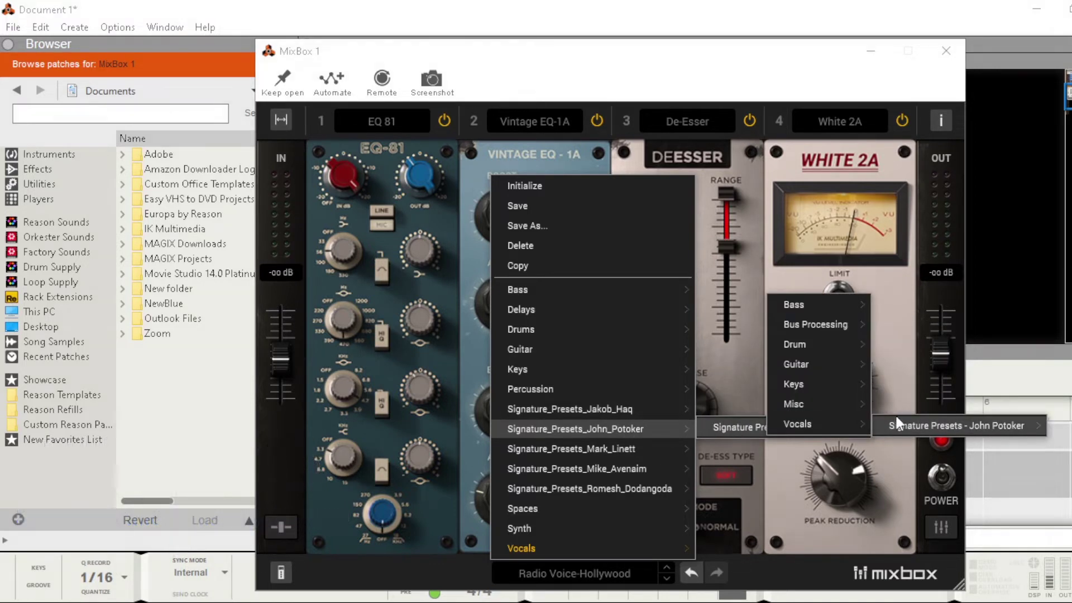
mouse_move(848, 423)
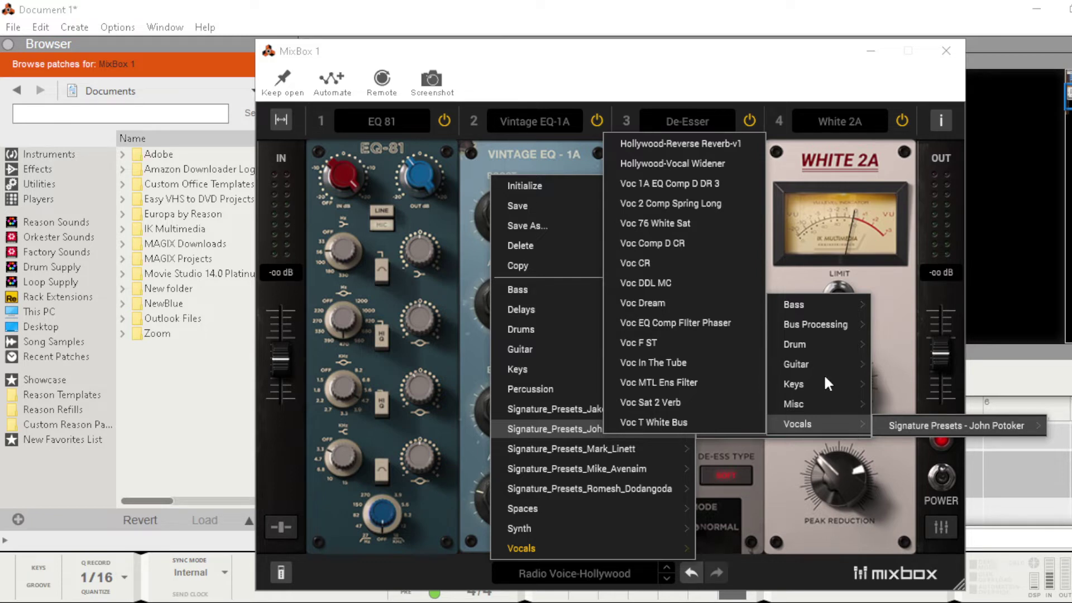
mouse_move(811, 325)
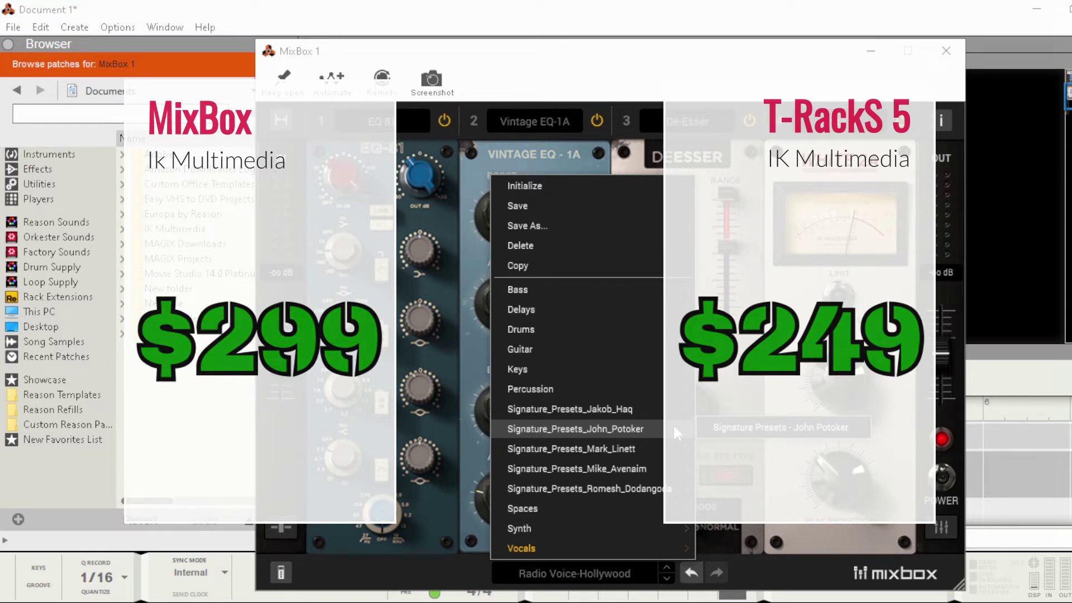
- Try to load the Vocals preset Voc 1 from MixBox's Mark Linett signature presets
mouse_move(741, 448)
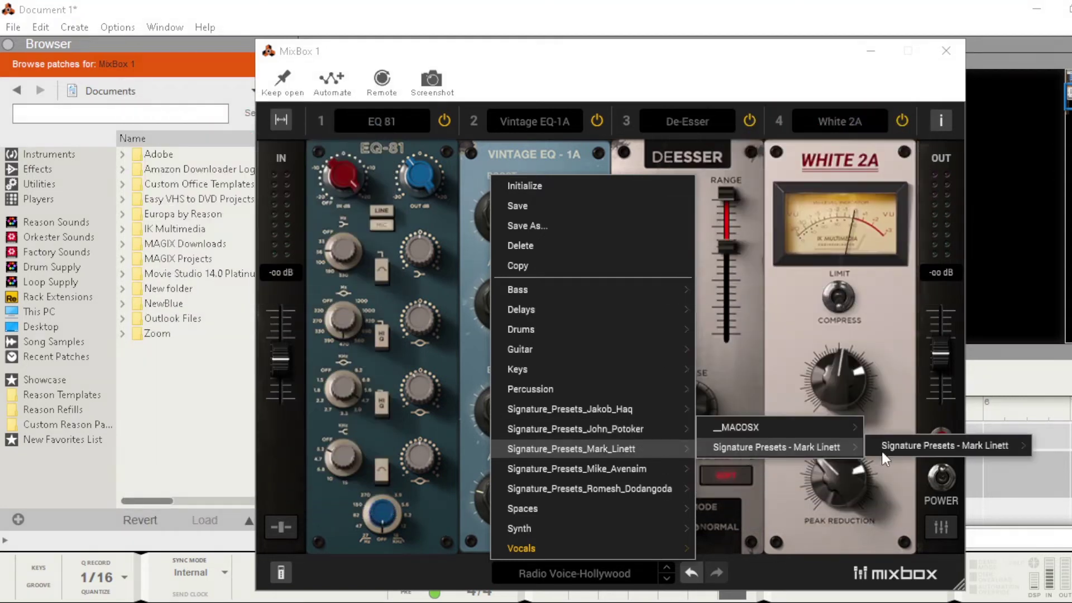
mouse_move(950, 447)
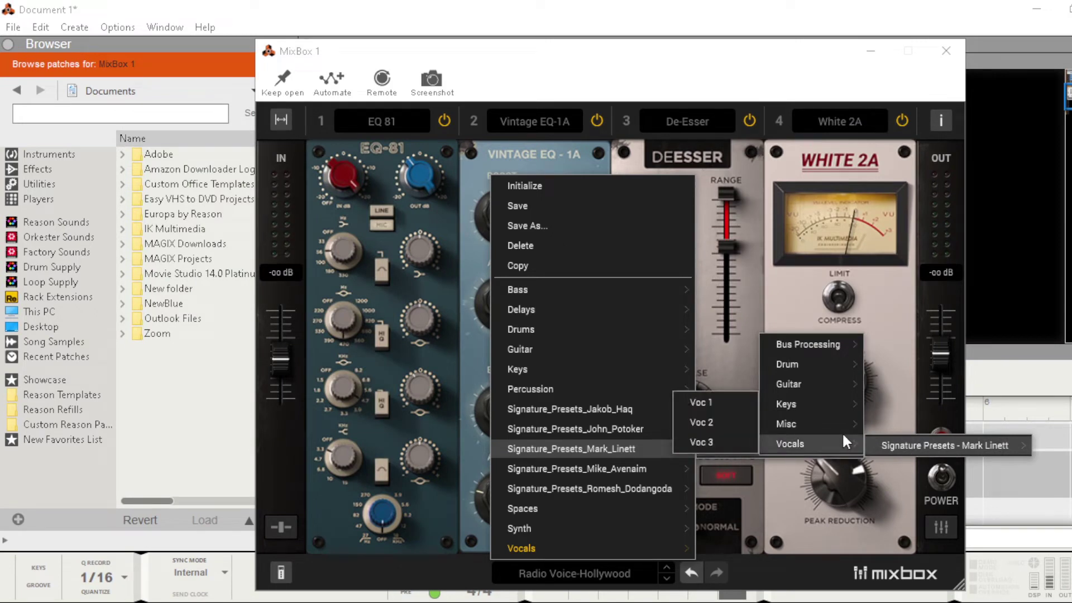
click(737, 401)
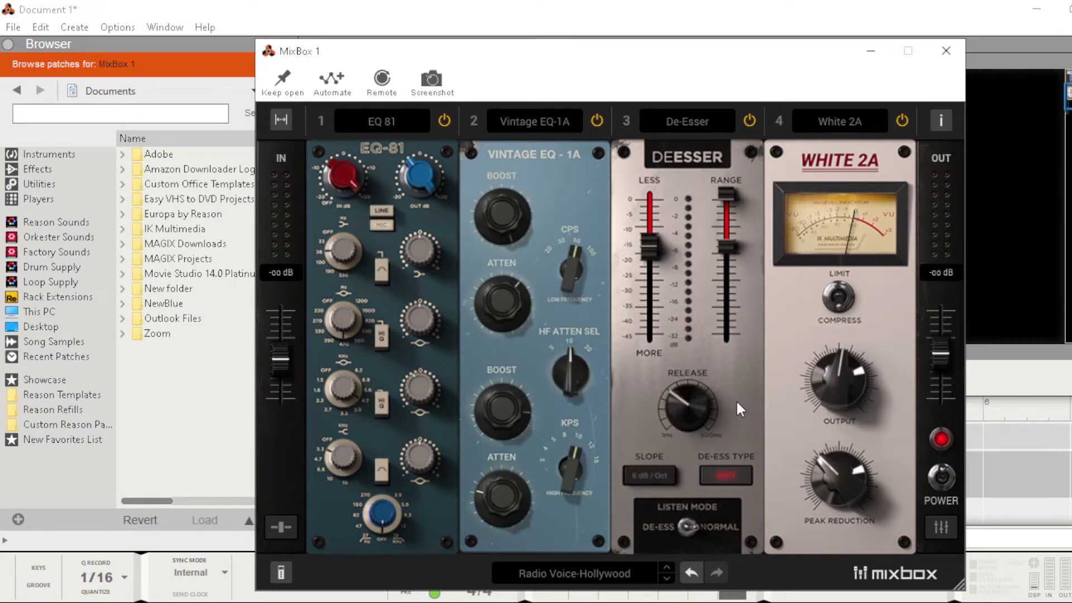
- Load the Vocals preset Voc 1 from the Mark Linett signature presets and advance through Voc 2 to Voc 3
click(634, 571)
mouse_move(648, 447)
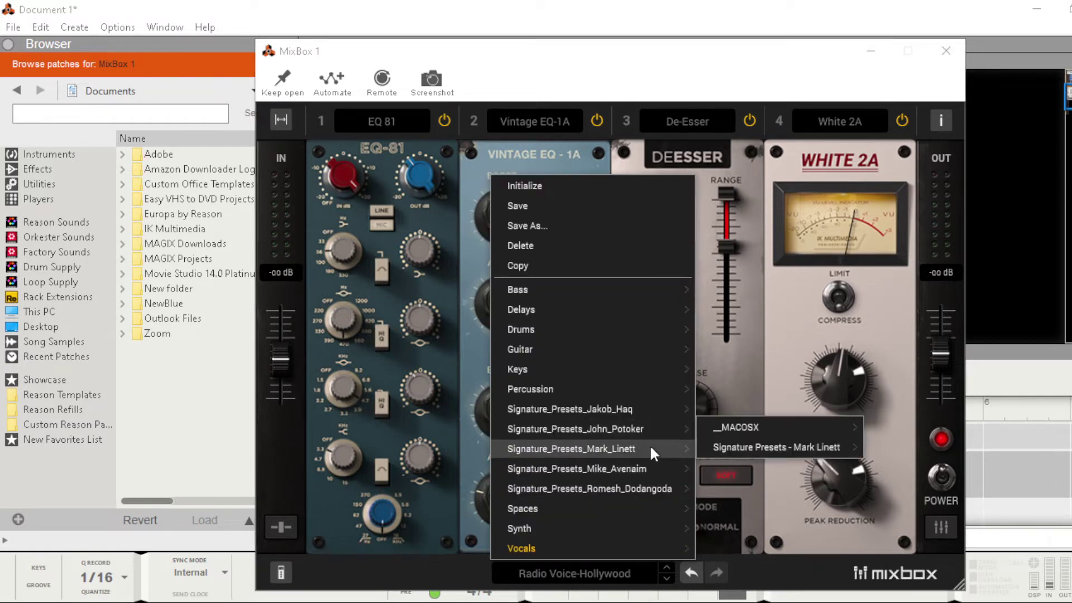
mouse_move(725, 449)
mouse_move(916, 447)
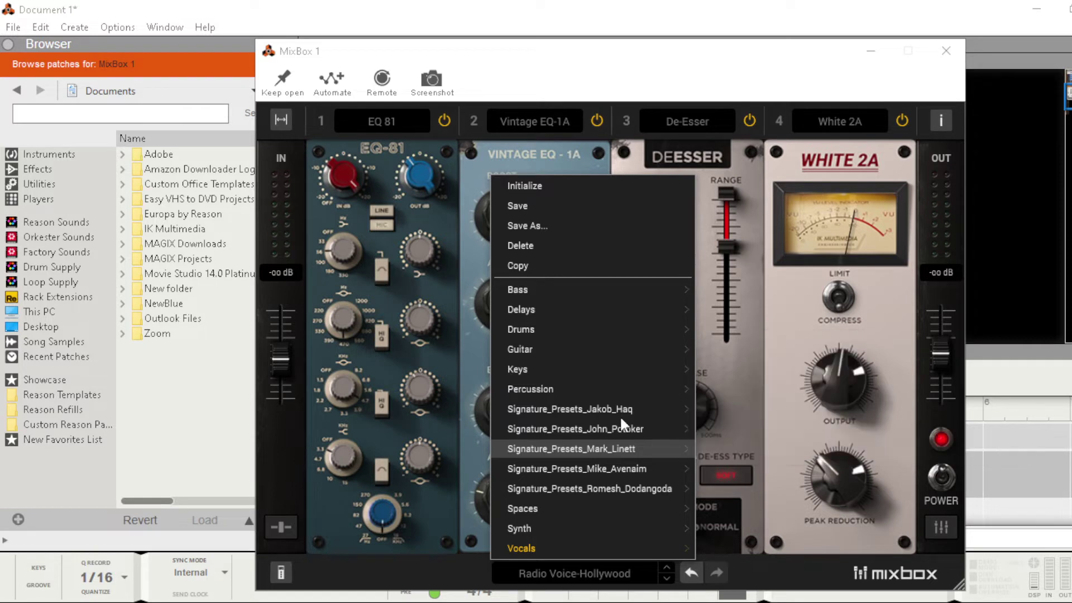
mouse_move(750, 432)
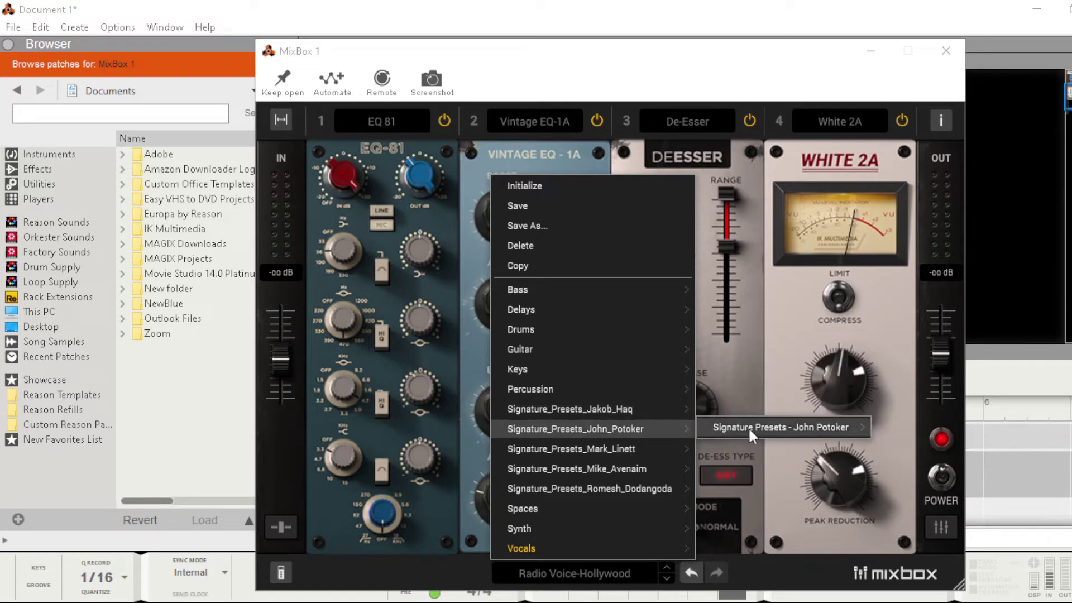
mouse_move(900, 431)
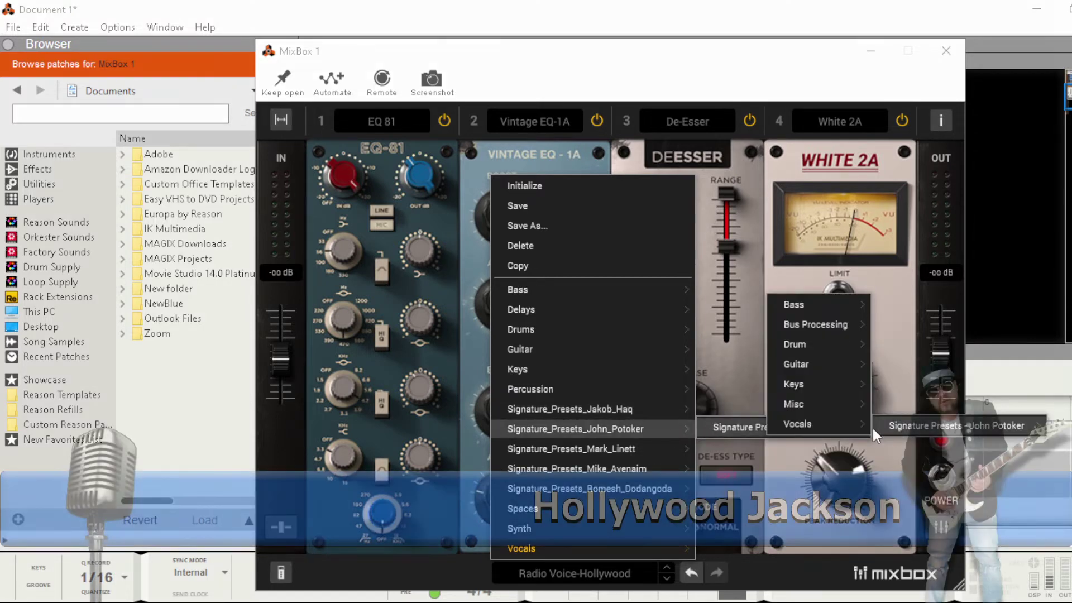
mouse_move(846, 421)
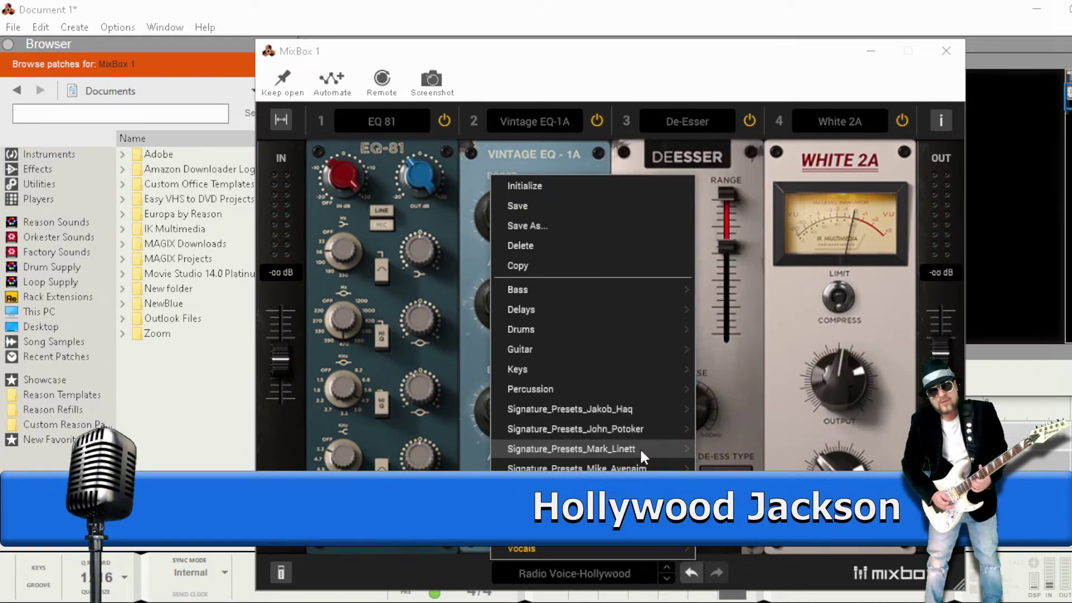
mouse_move(853, 447)
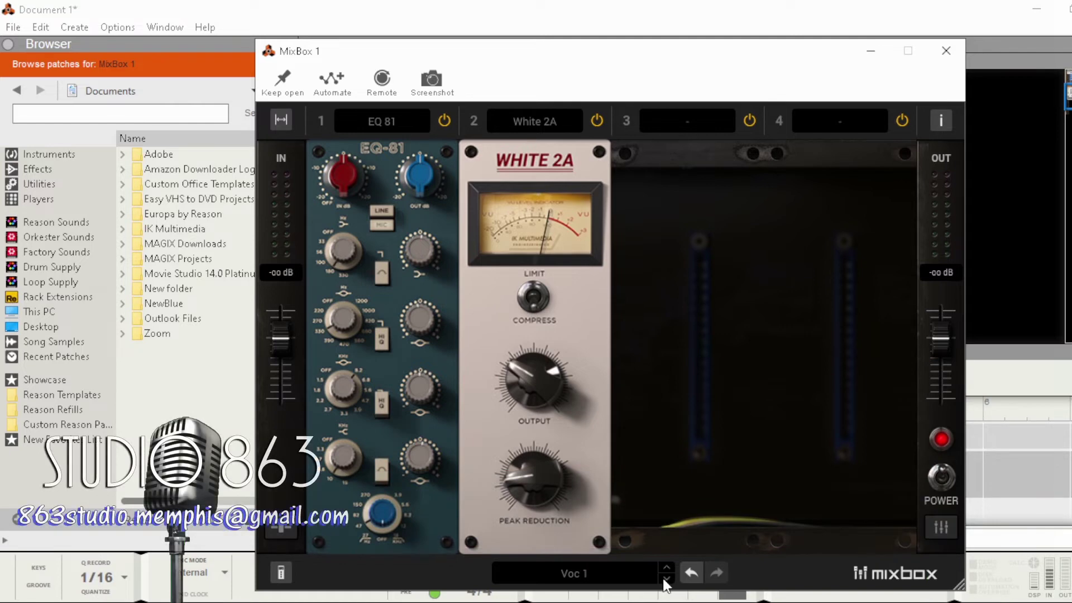
click(666, 579)
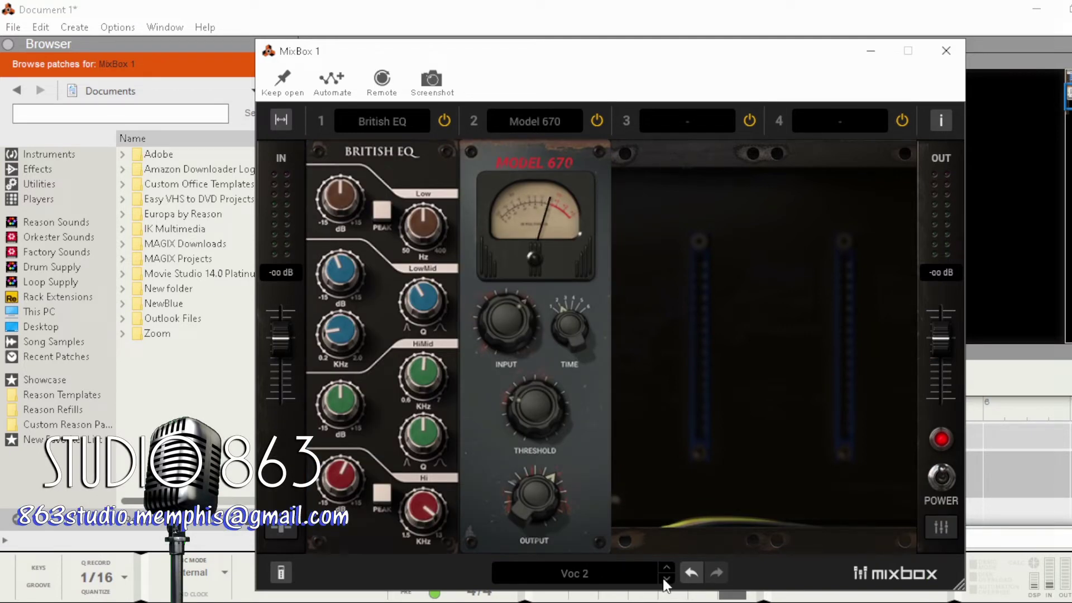
click(665, 579)
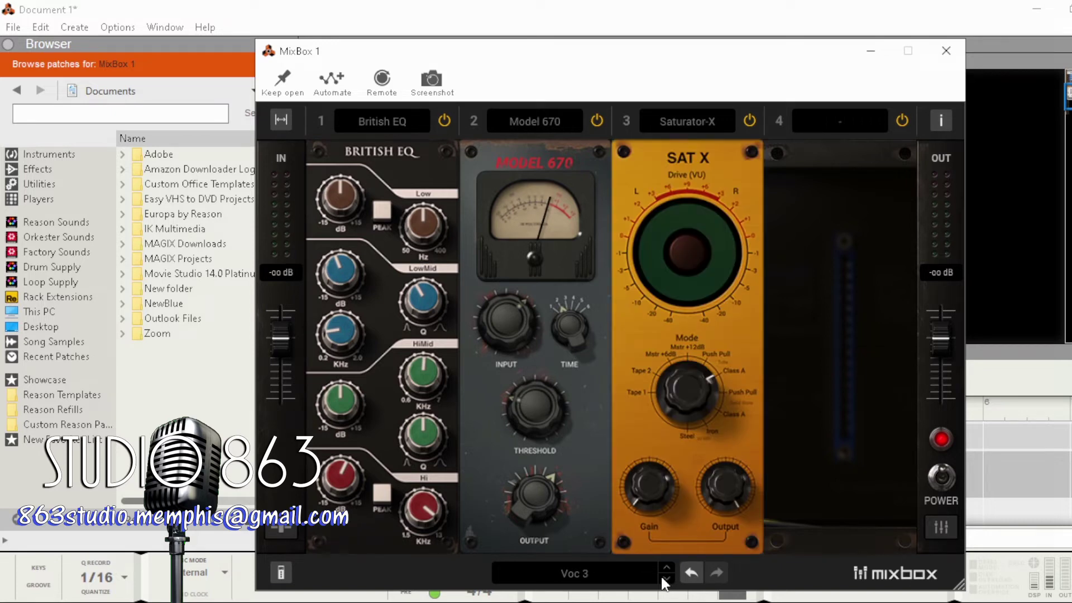
- Load the Vocals preset Lead Vocal Start from the Mike Avenaim signature presets
click(637, 570)
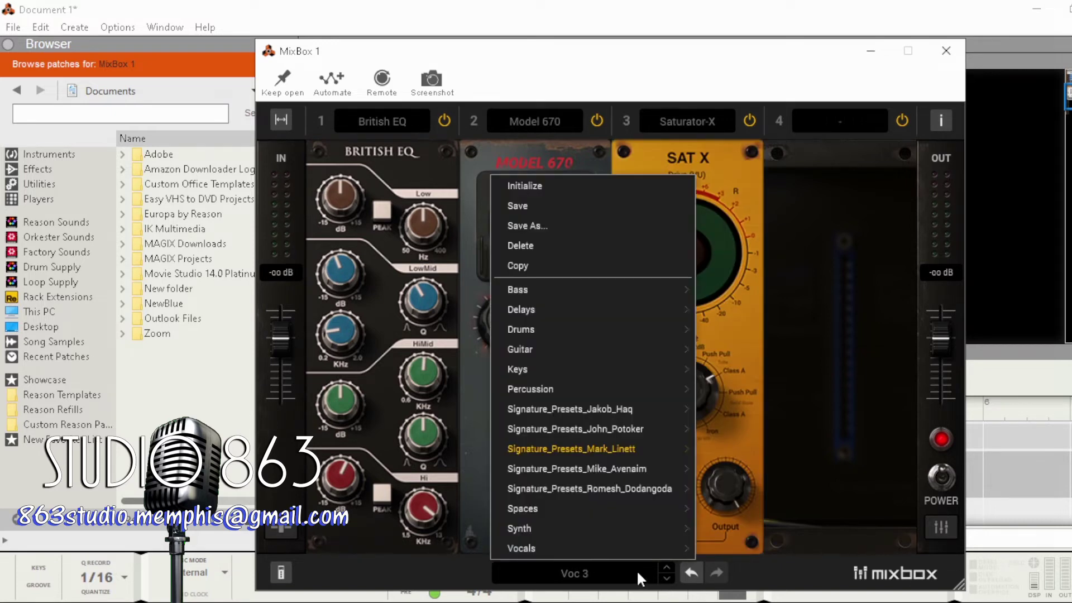
mouse_move(644, 467)
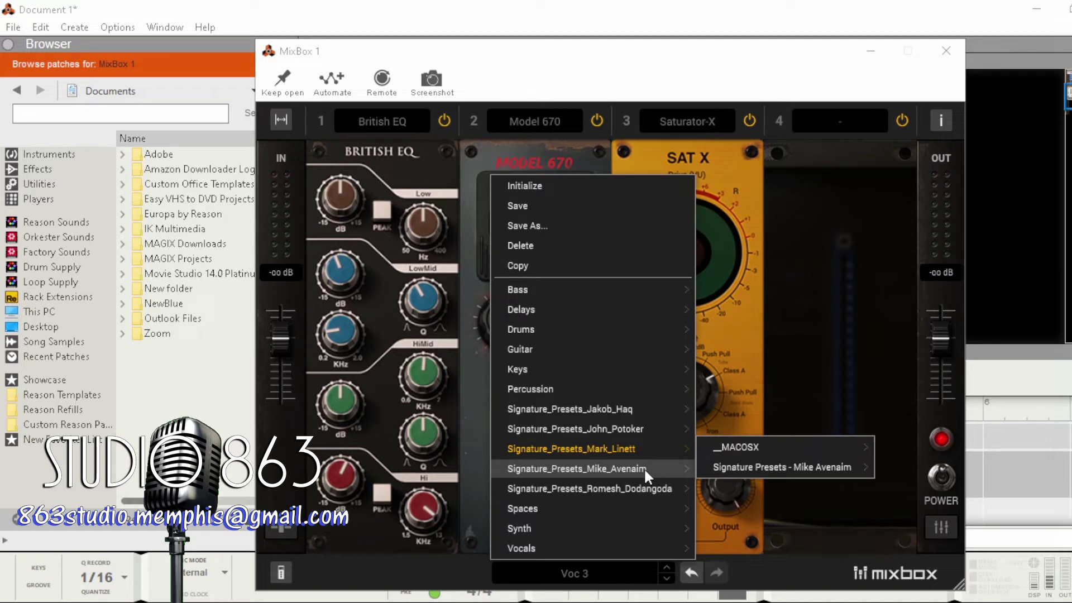
mouse_move(776, 465)
mouse_move(890, 465)
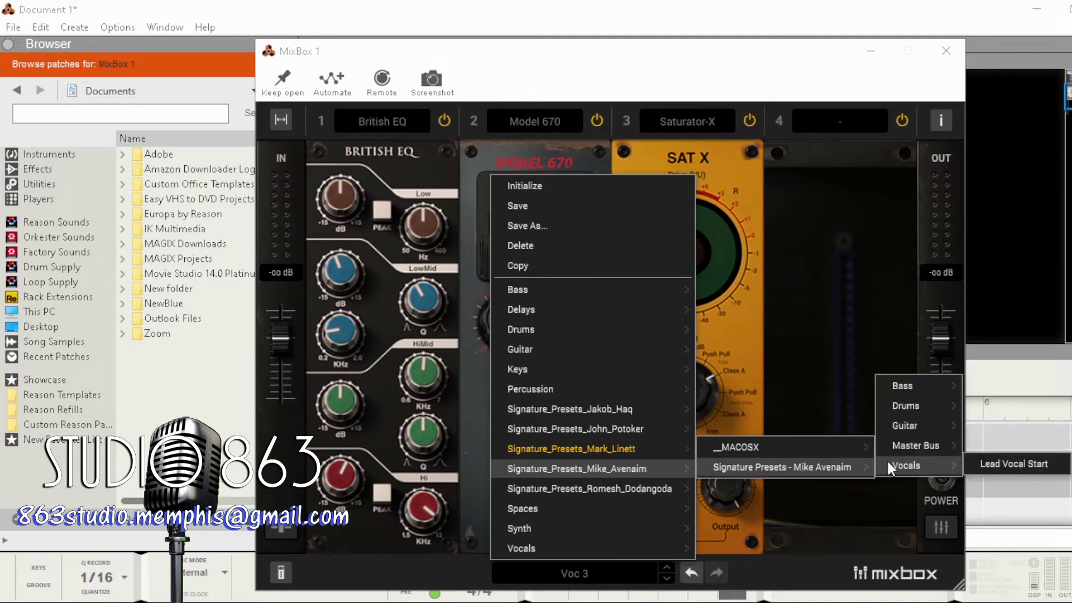
click(987, 466)
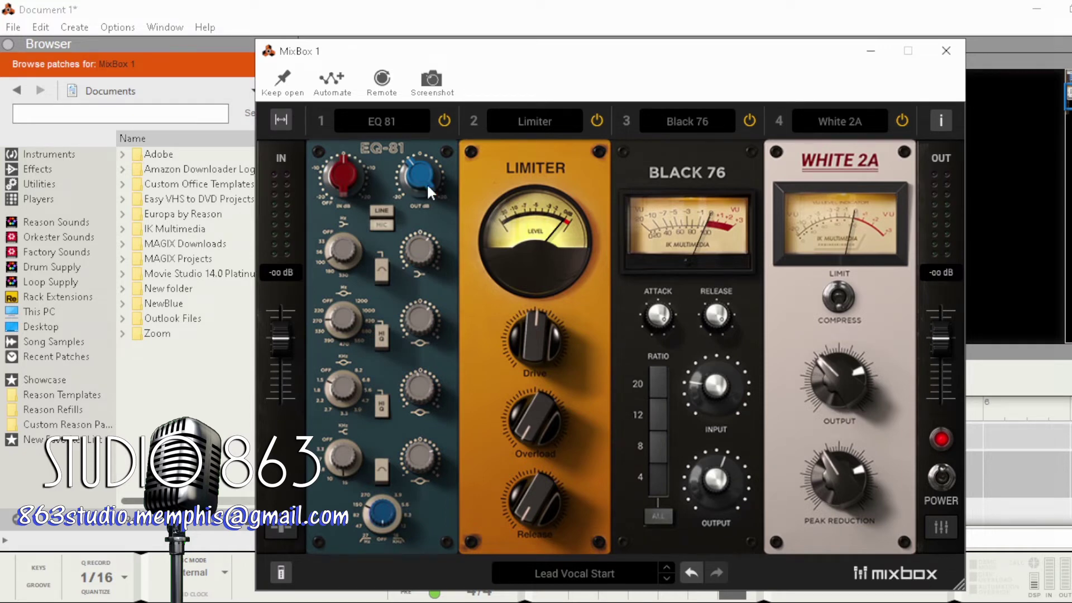
- Expand MixBox to its full-width rack view, then shrink and reposition the plugin window so more module slots fit on screen
click(285, 120)
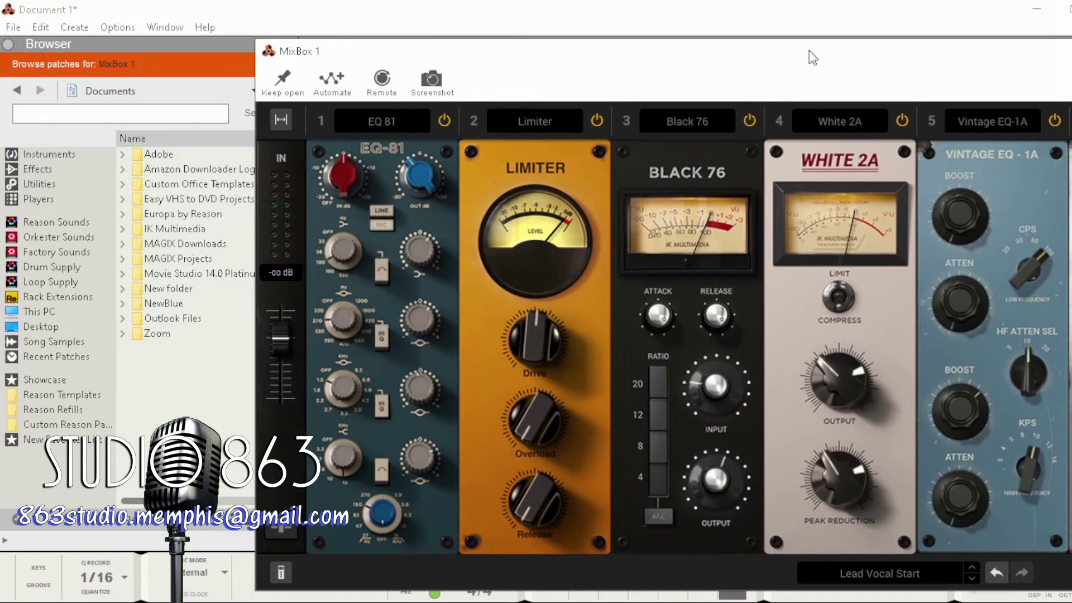
drag(519, 43, 222, 33)
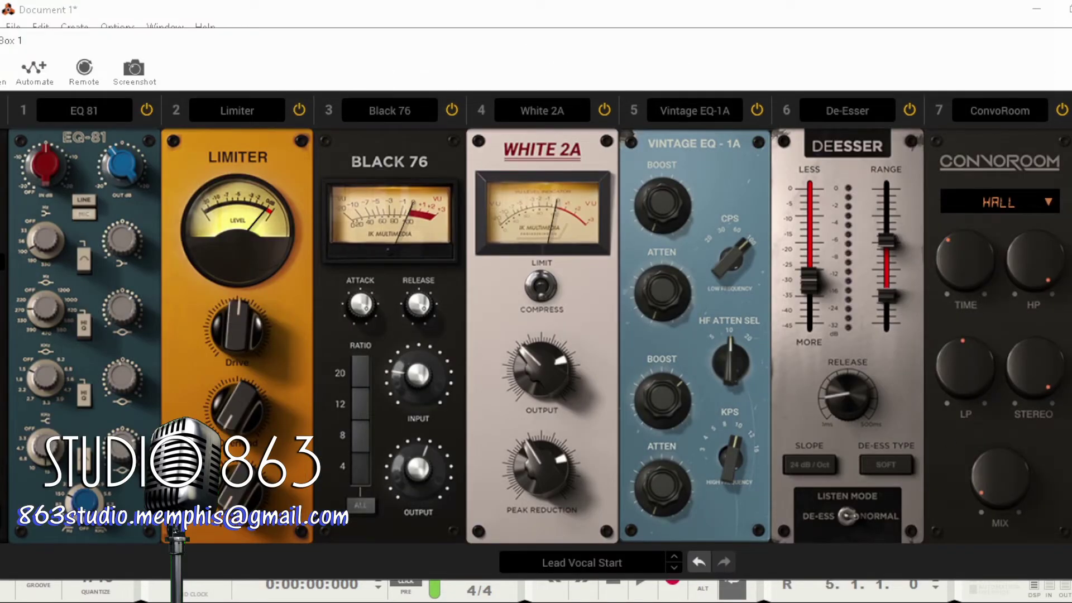
drag(715, 39, 1071, 58)
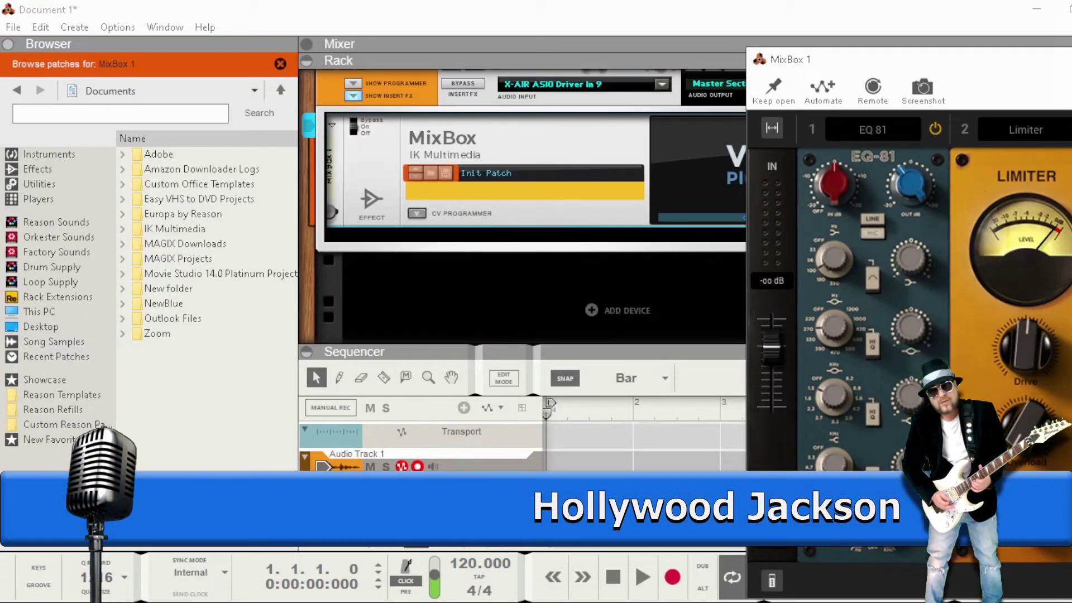
drag(1071, 59, 1070, 35)
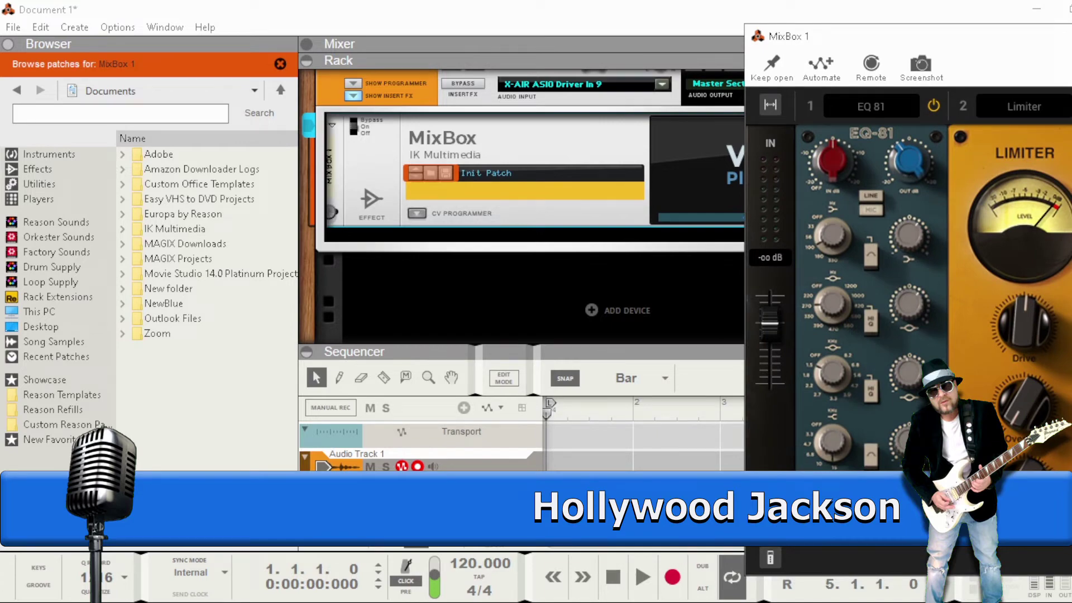
drag(1069, 35, 1069, 12)
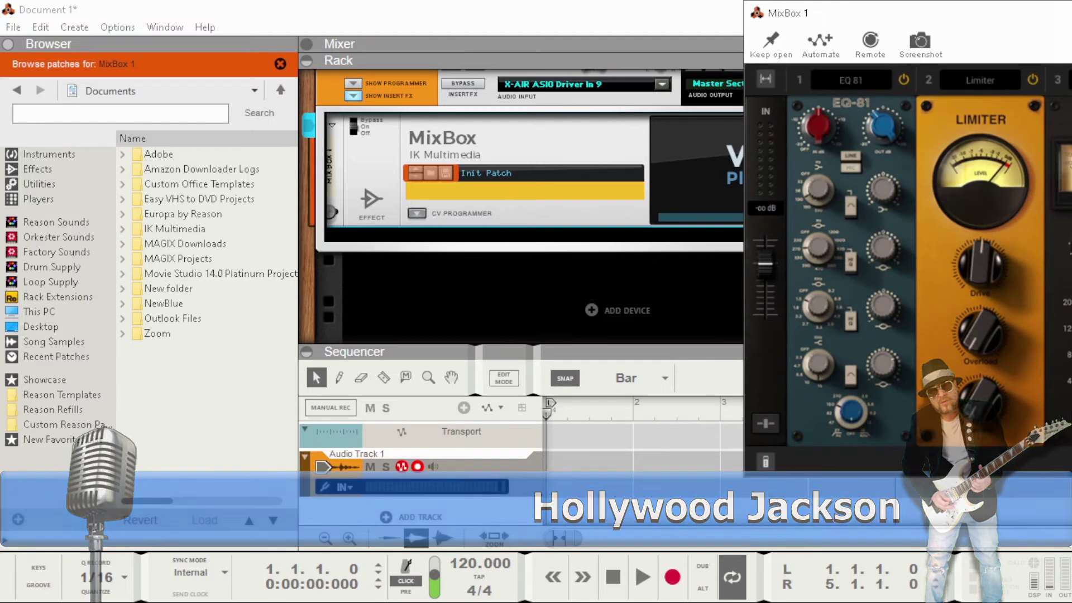
drag(998, 25, 415, 30)
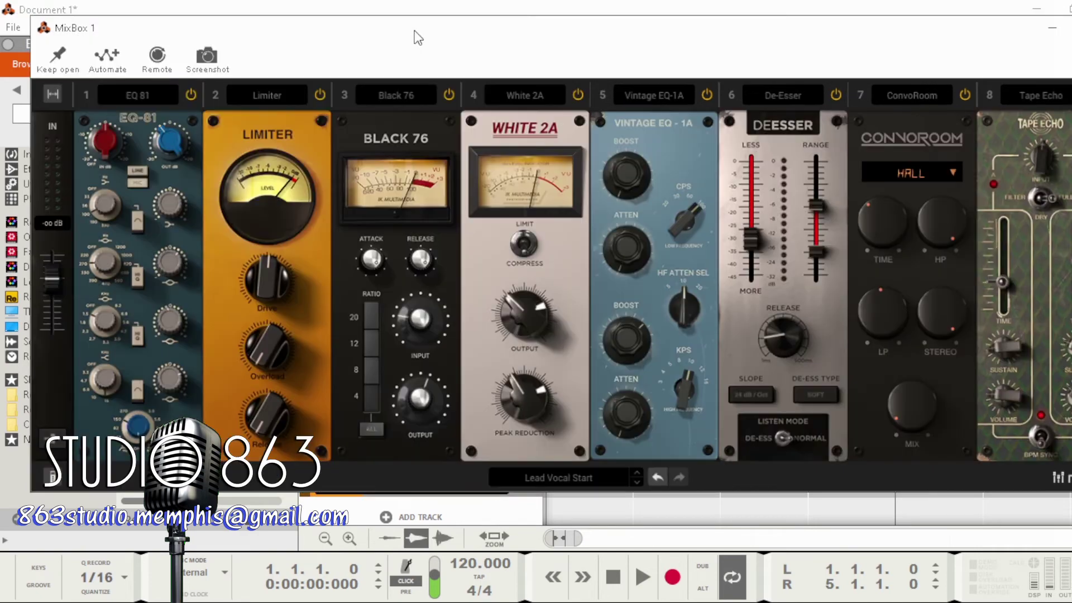
drag(537, 38, 515, 35)
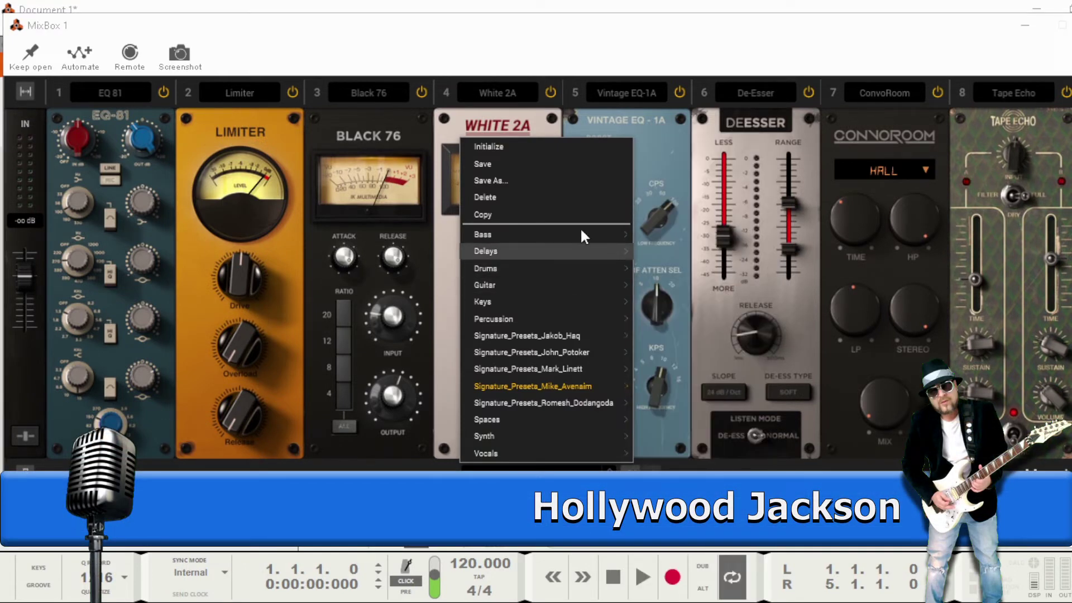
- Look over the Guitar presets in MixBox's preset list and dismiss the list
mouse_move(563, 286)
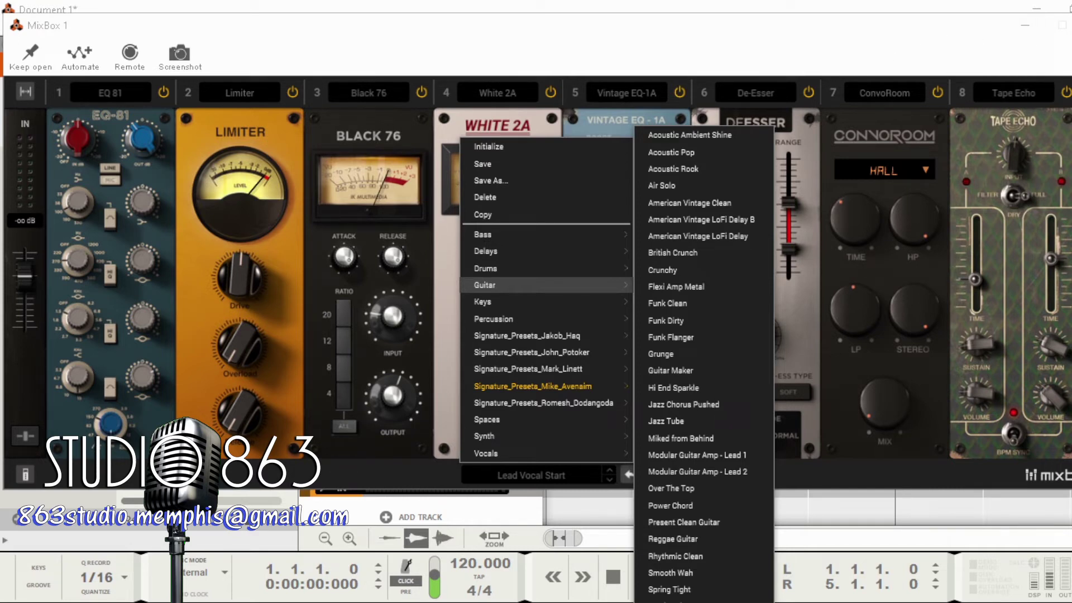
key(Escape)
key(Escape)
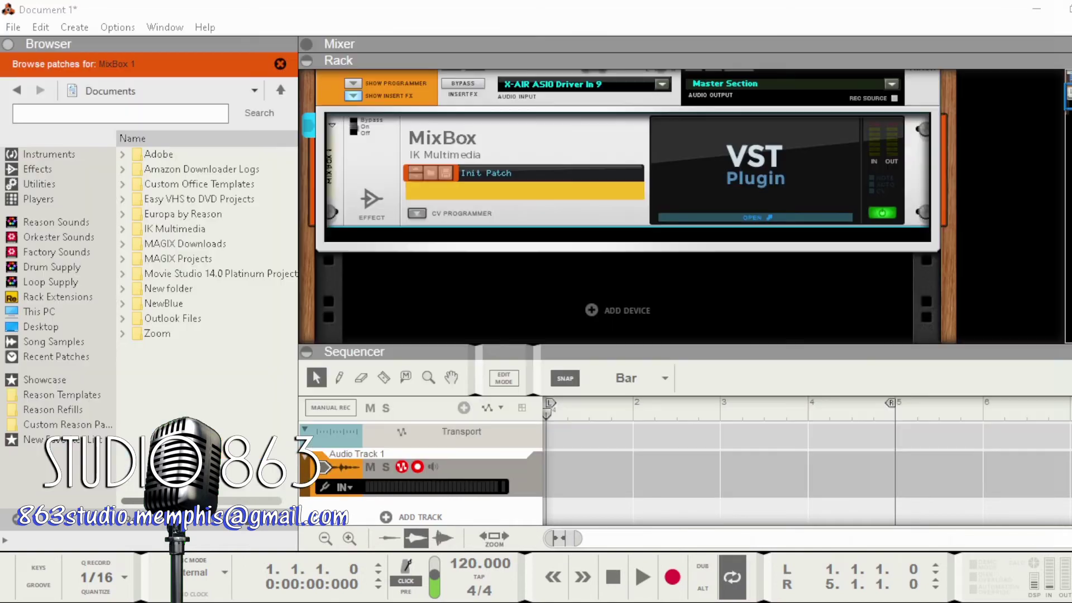
- Put away the MixBox plugin window and minimise Reason to switch to the standalone MixBox and the X AIR mixer
click(1025, 25)
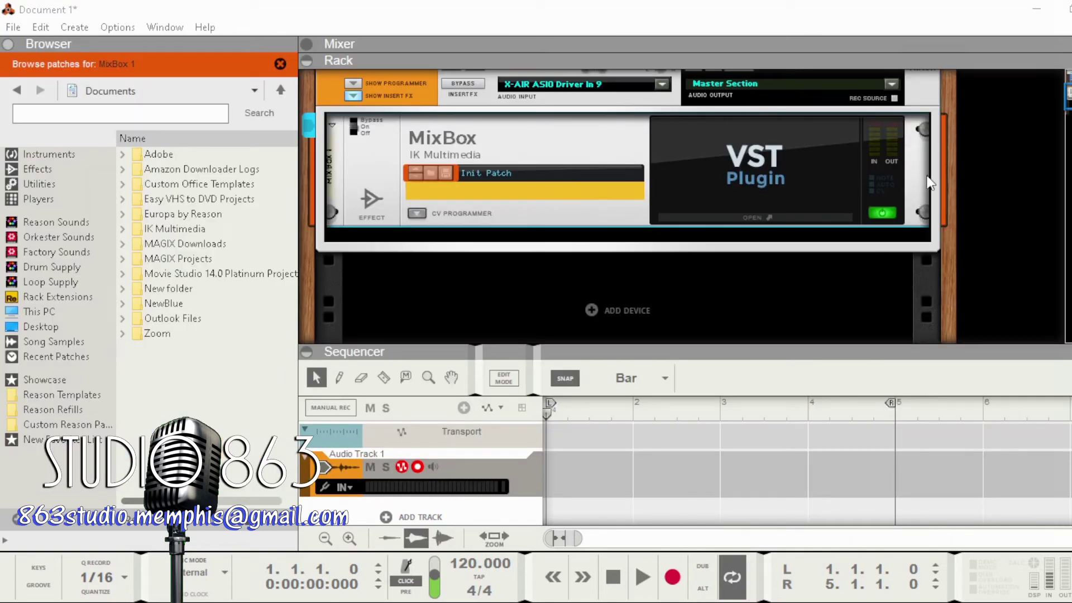
click(1040, 11)
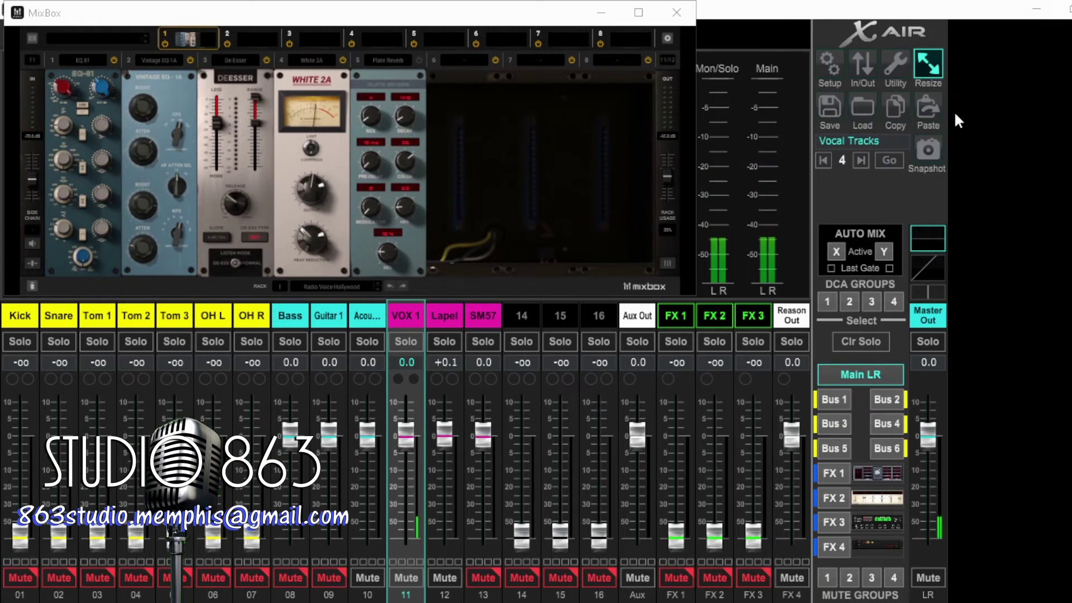